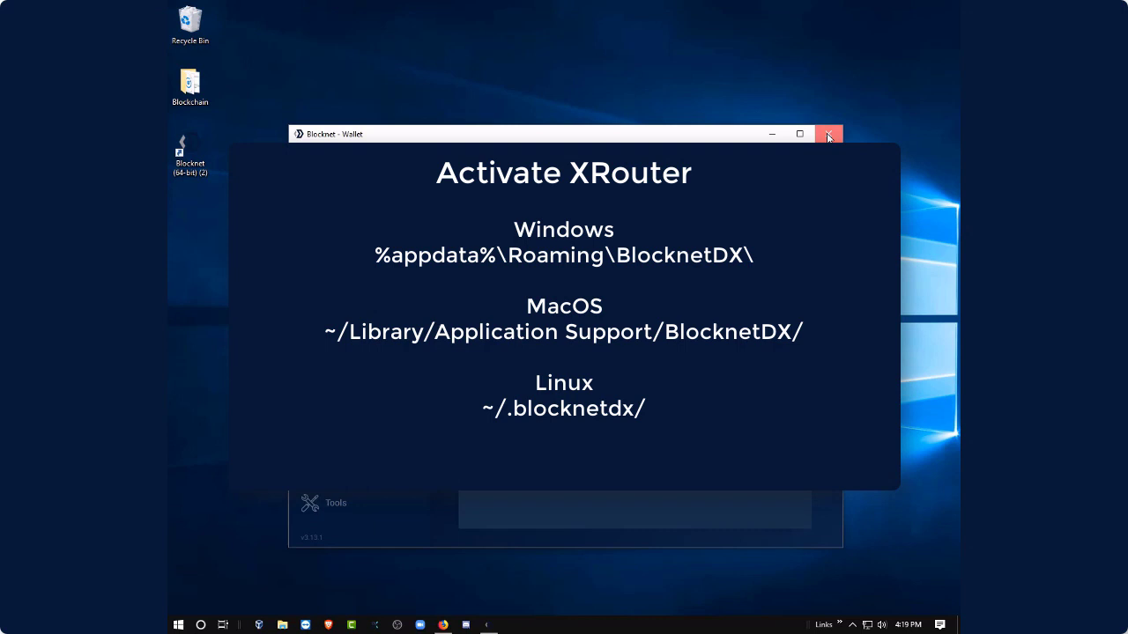
Step: Close Blocknet Wallet so its configuration files can be edited
click(828, 136)
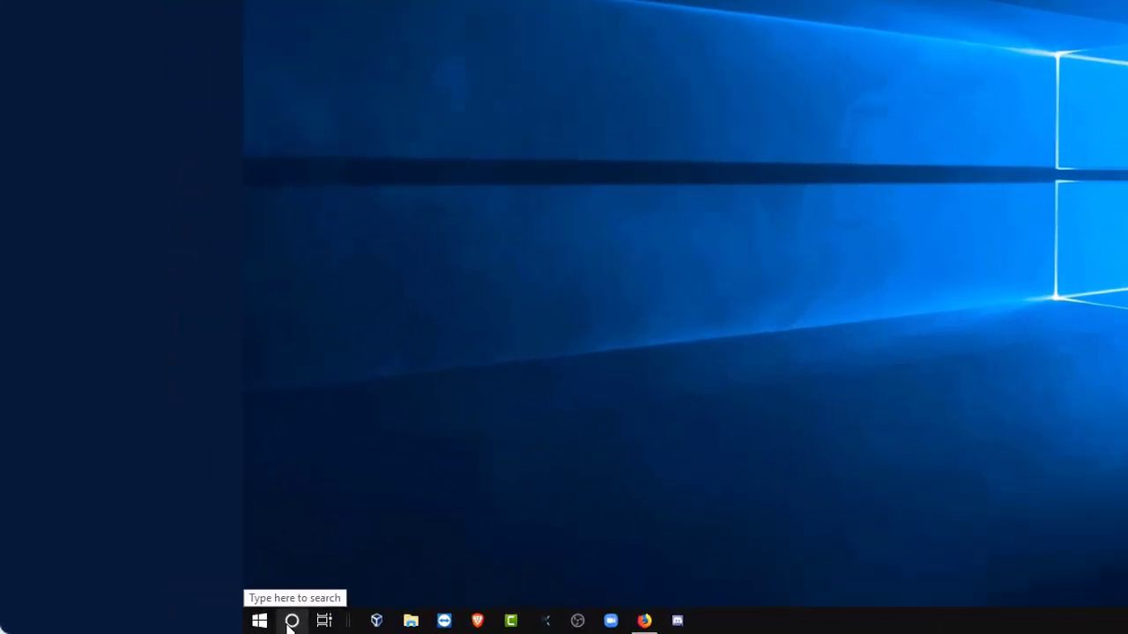
Step: Search %appdata%, open the BlocknetDX folder, and locate blocknetdx.conf and xrouter.conf
click(291, 621)
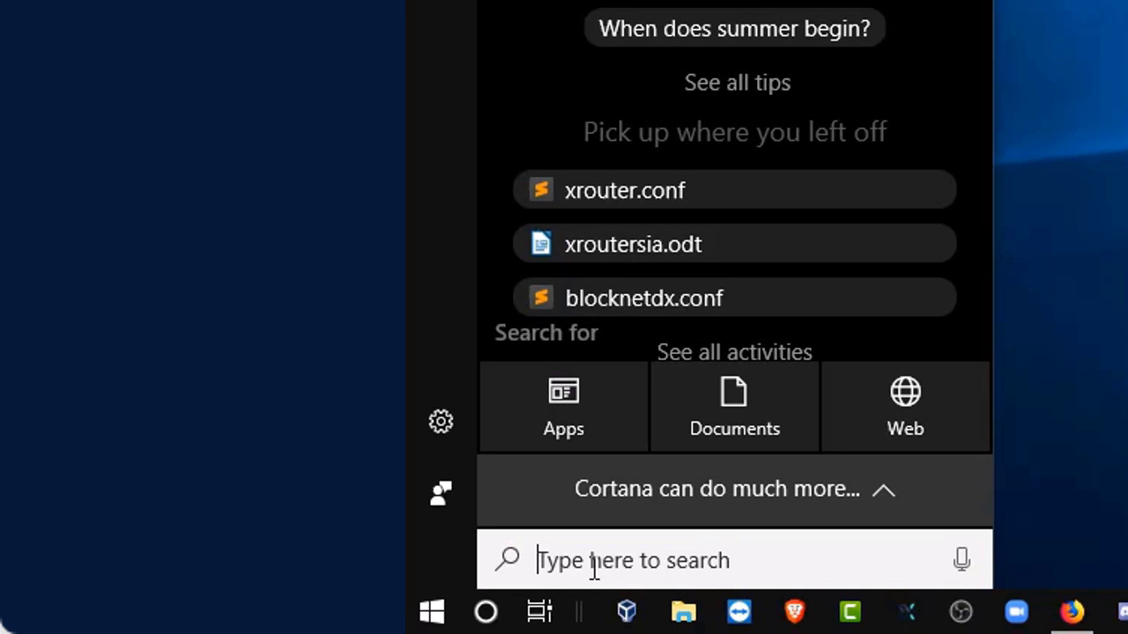
text(%app)
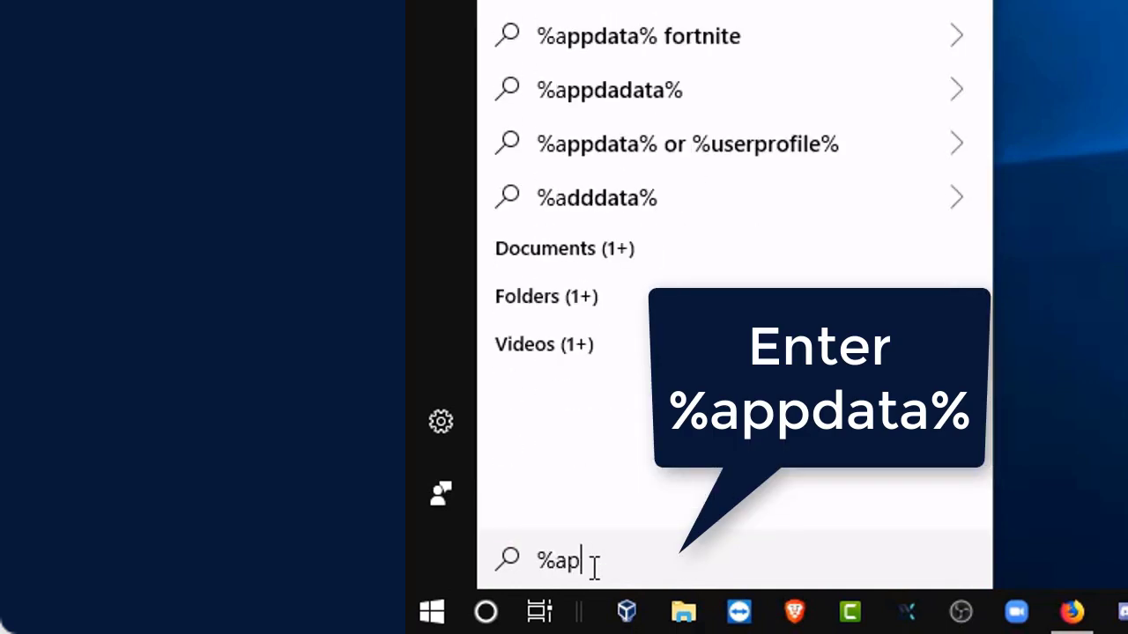
text(data%)
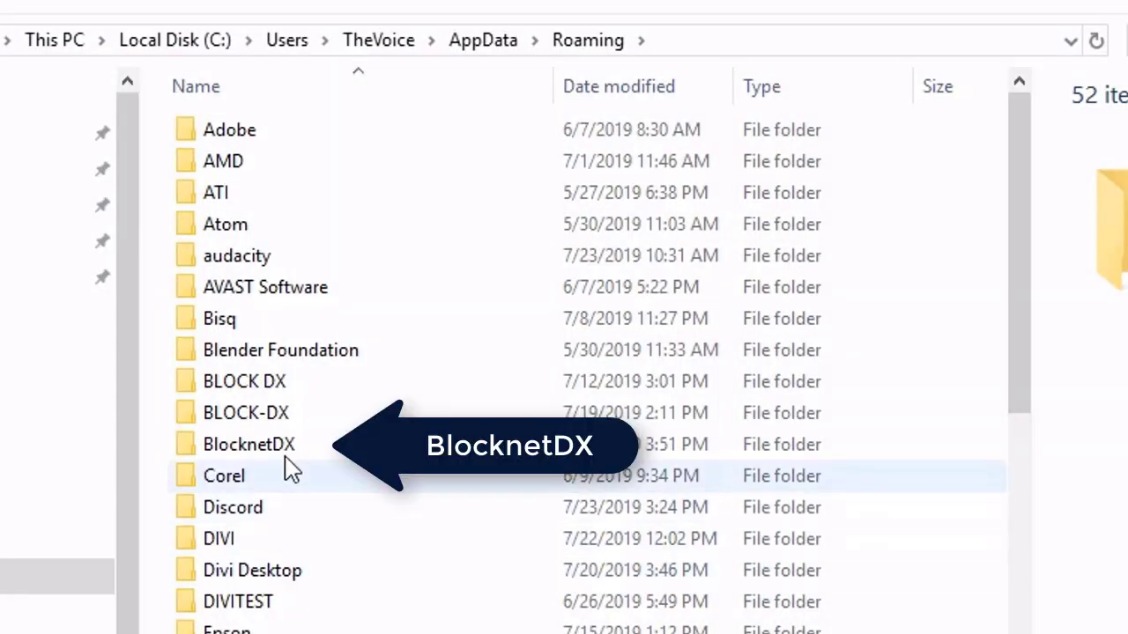
double_click(286, 451)
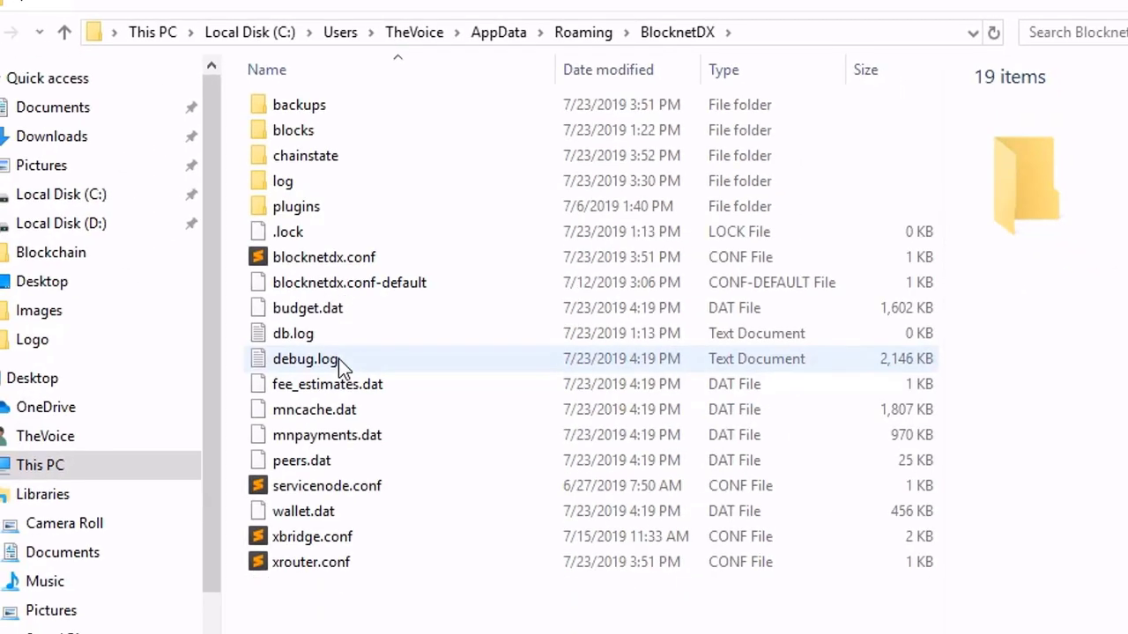
click(367, 257)
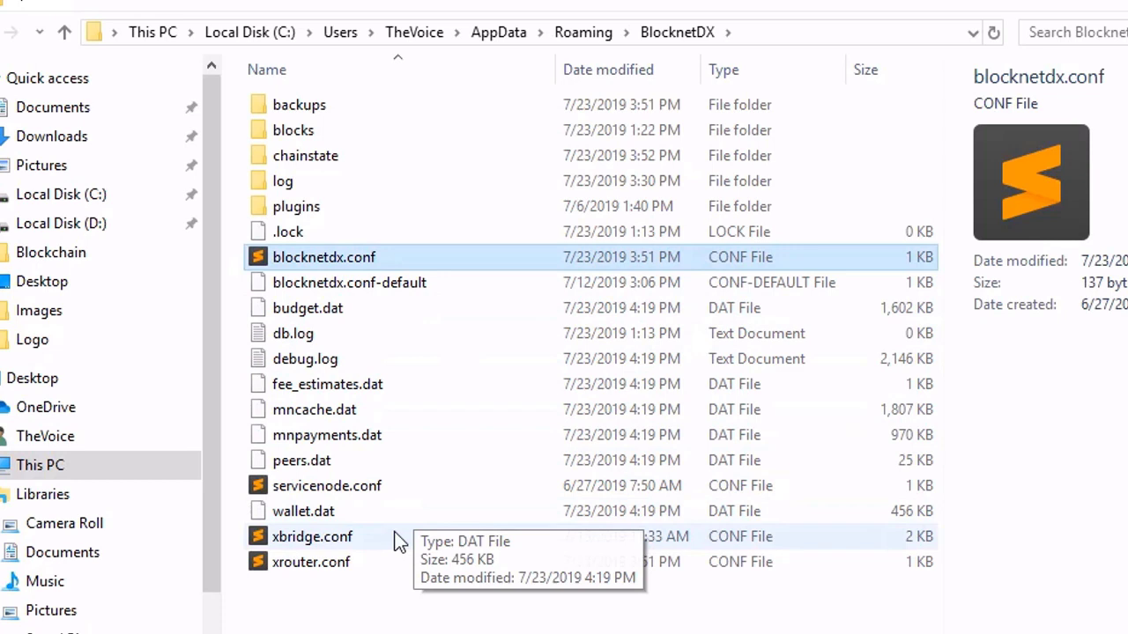
click(365, 568)
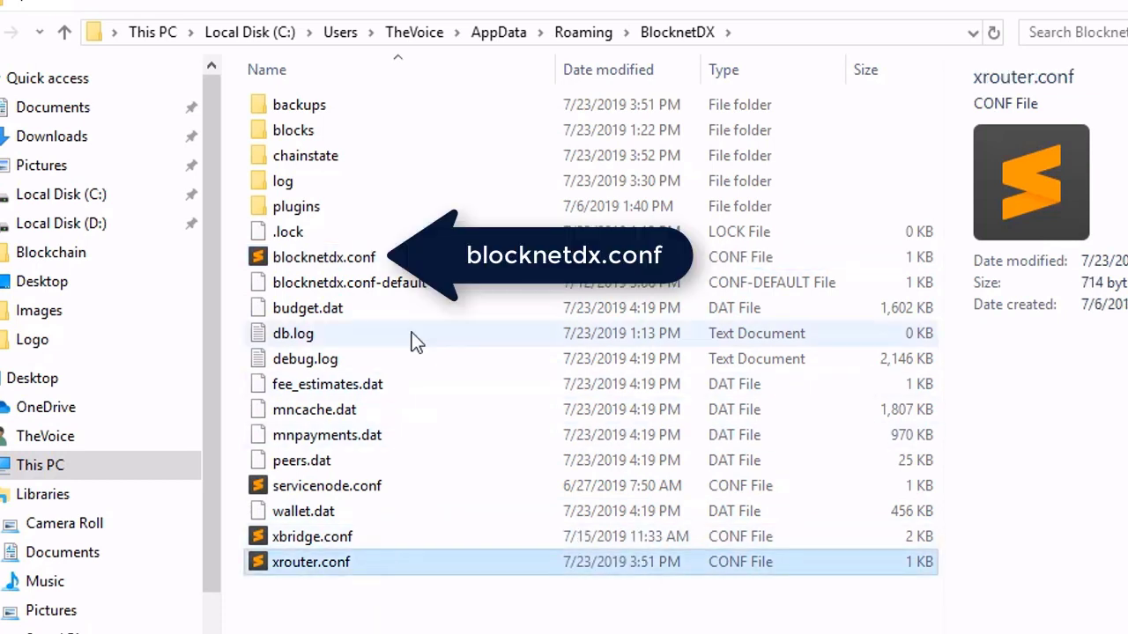
Step: Add xrouter=1 to blocknetdx.conf and save it
double_click(364, 264)
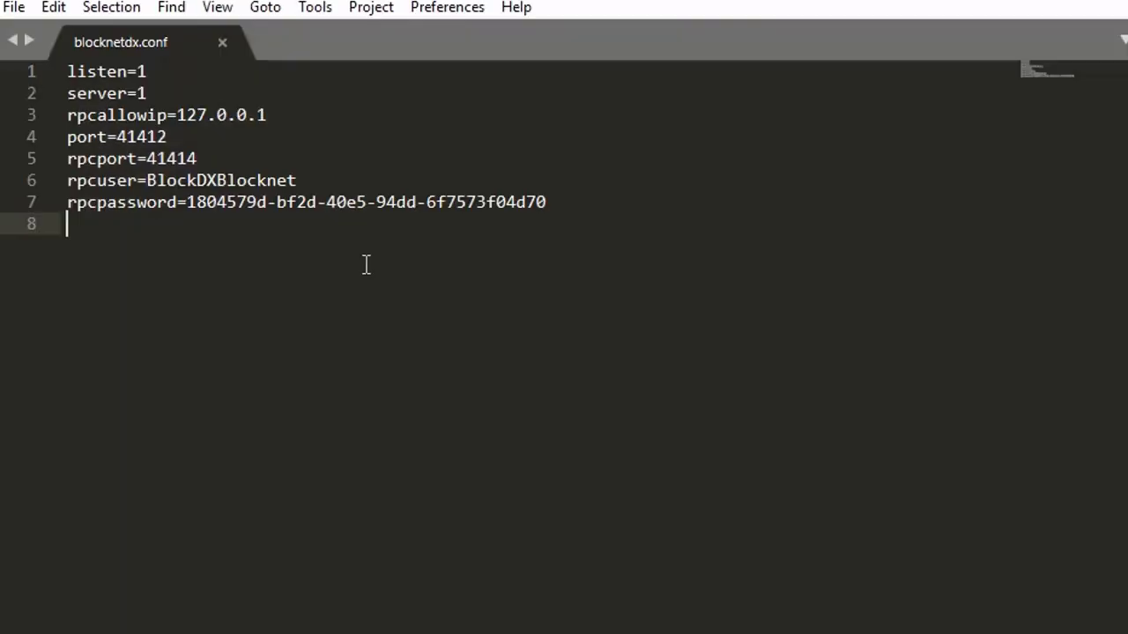
text(x)
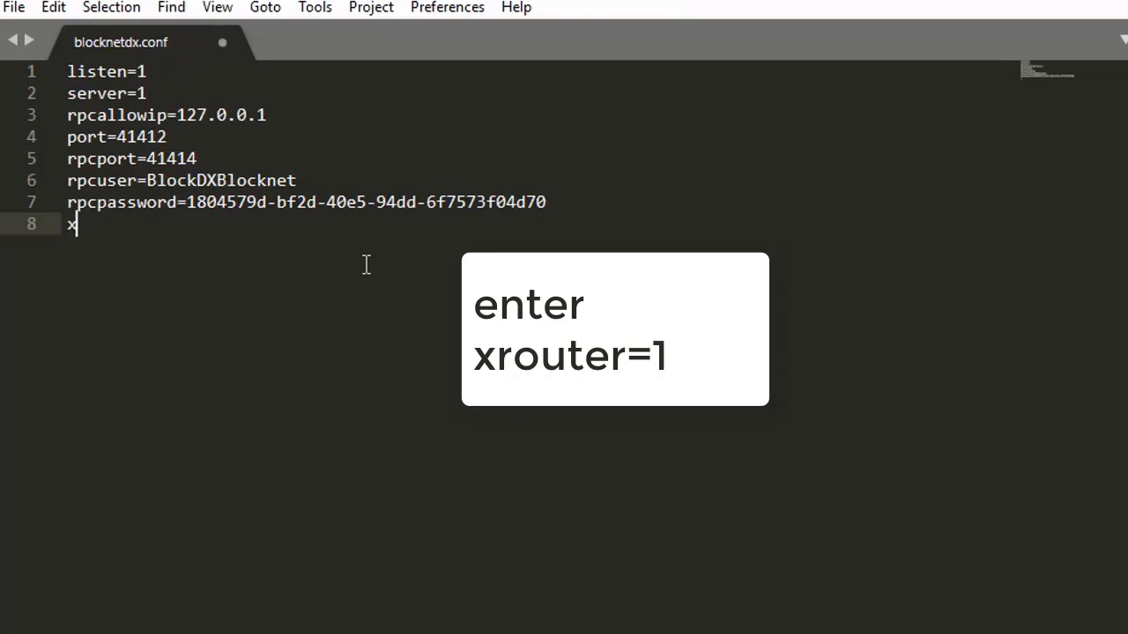
text(router)
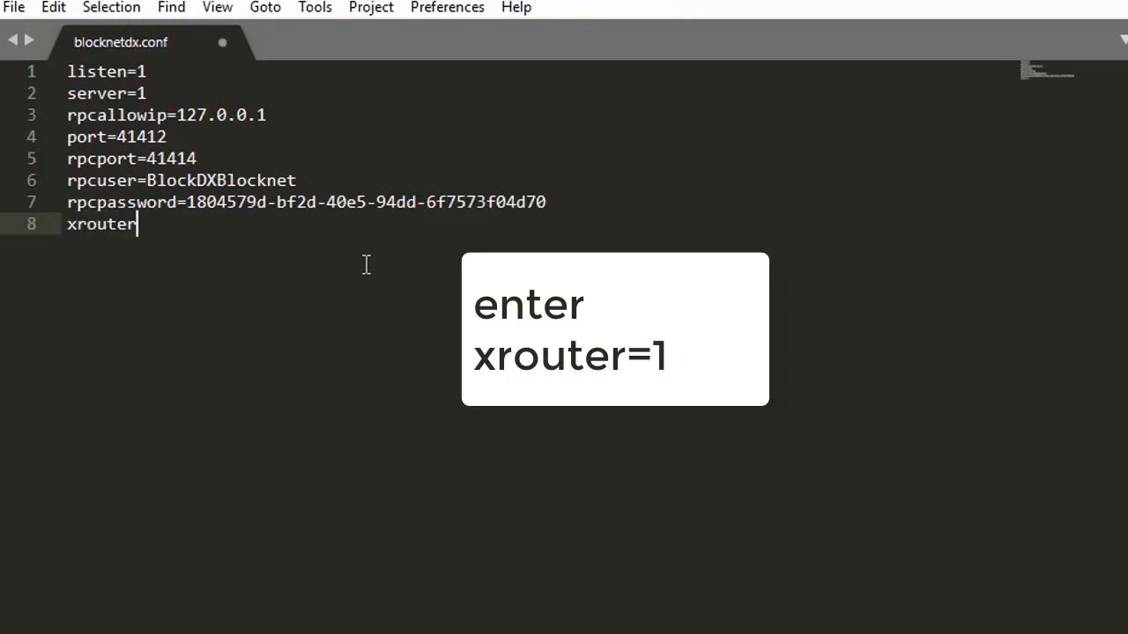
text(=1)
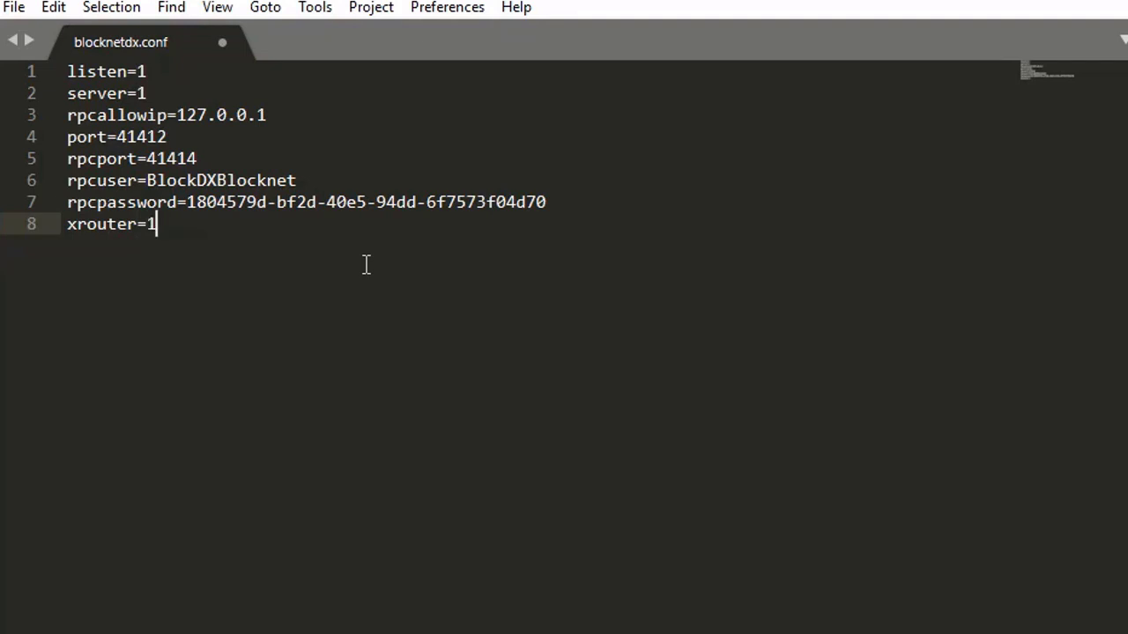
key(ctrl+s)
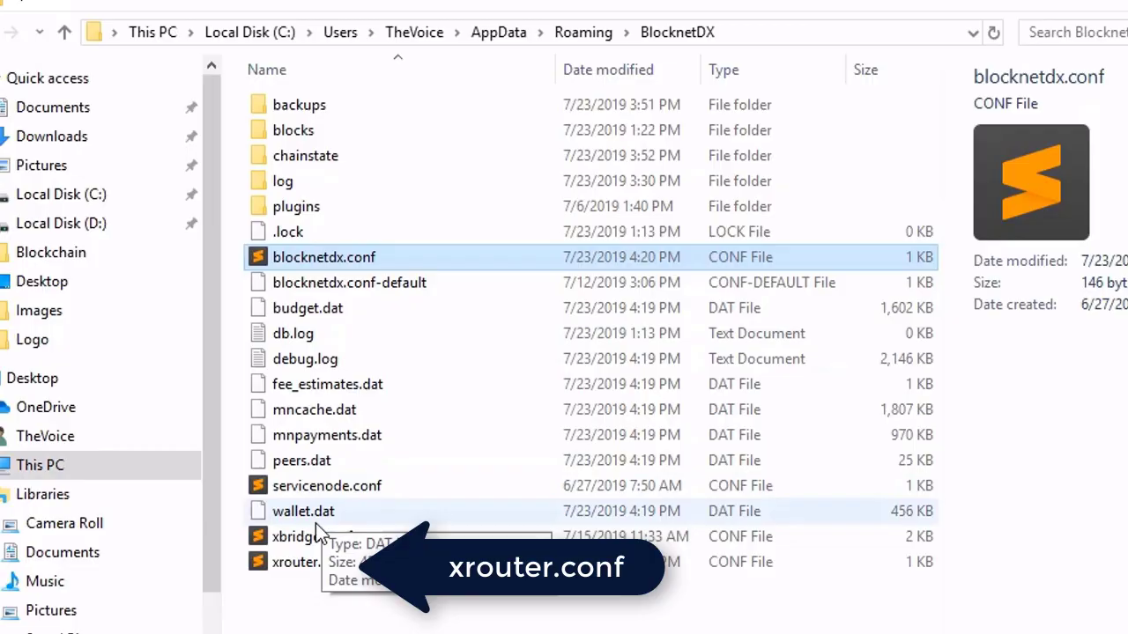
Step: Append [xrs::SCrenterupload] and [xrs::SCrenterdownload] sections with timeout=300 to xrouter.conf and save it
double_click(304, 560)
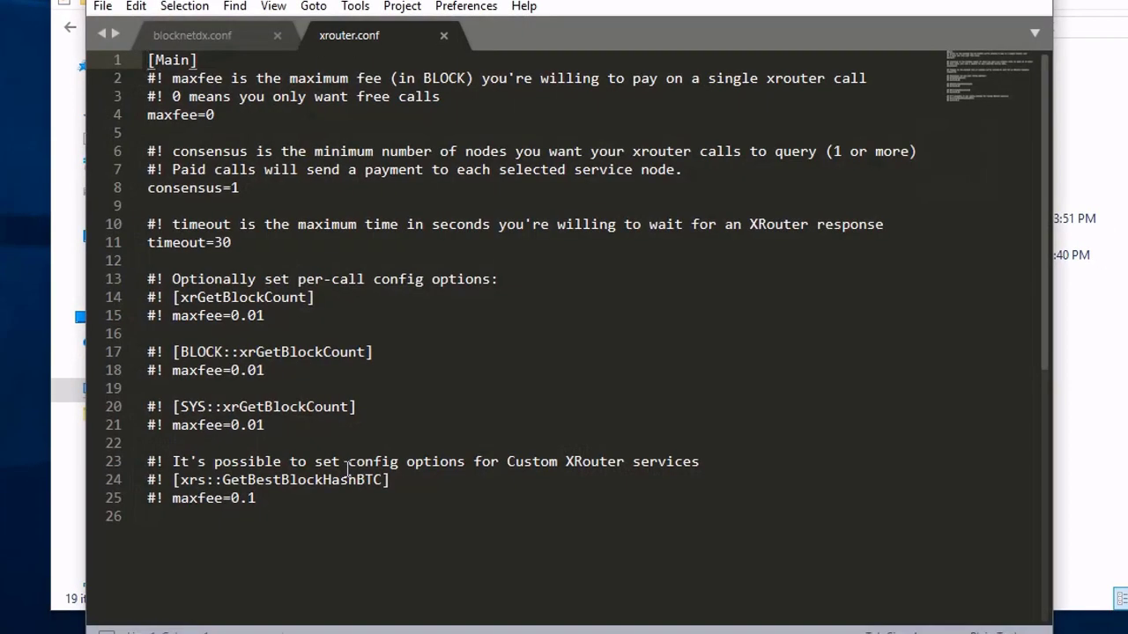
click(201, 529)
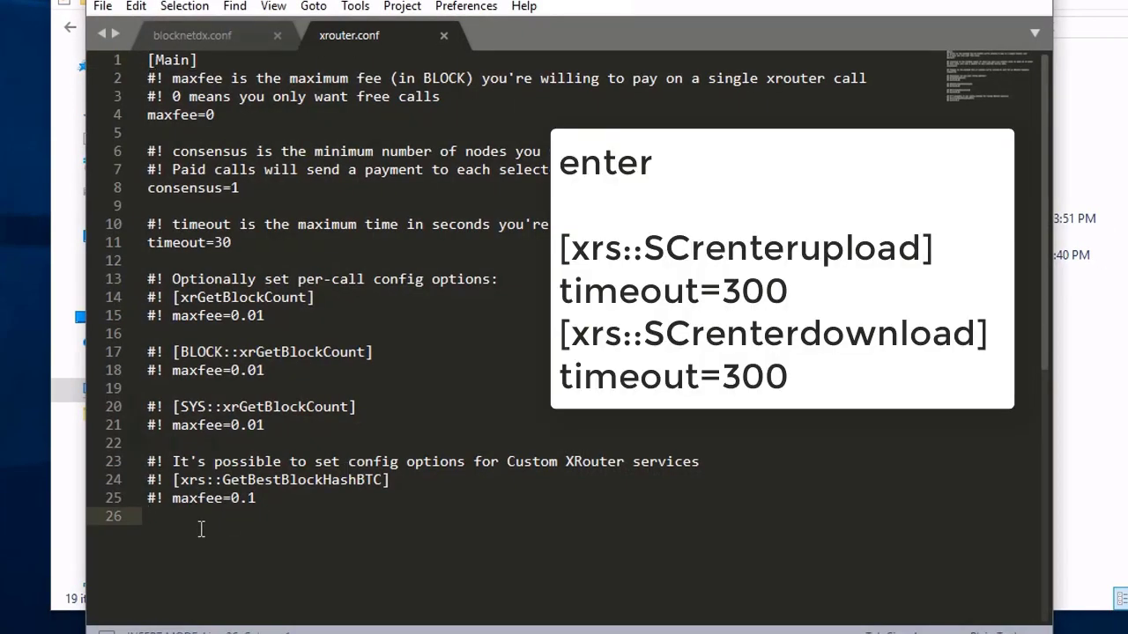
text([xr)
text(s::S)
text(Crenterupload)
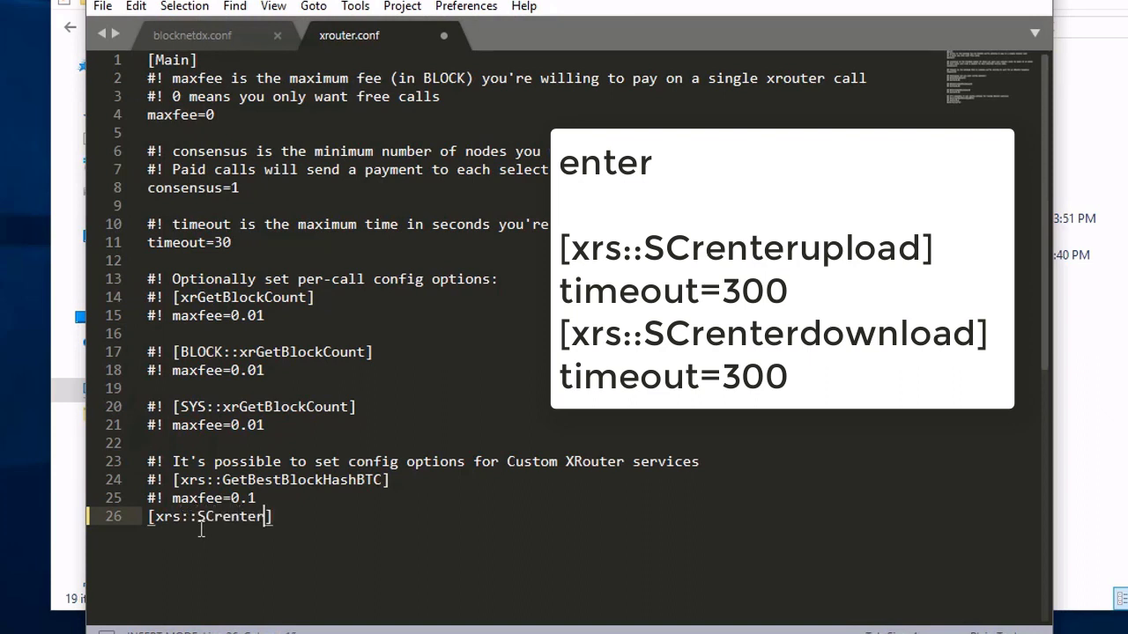
text(])
key(Return)
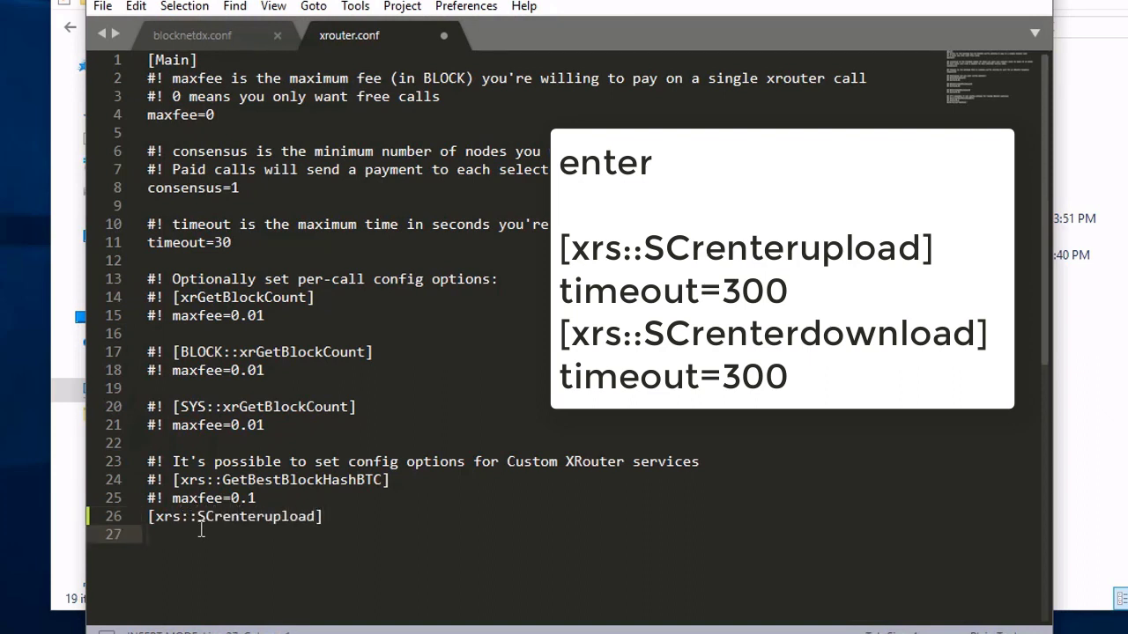
text(timeout=300)
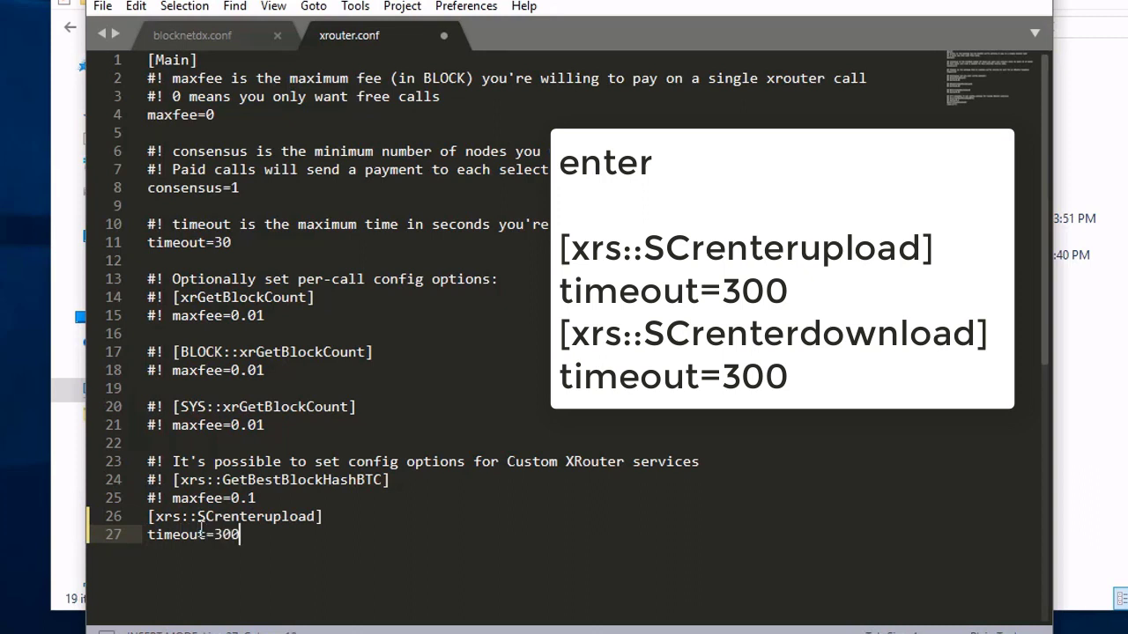
key(Return)
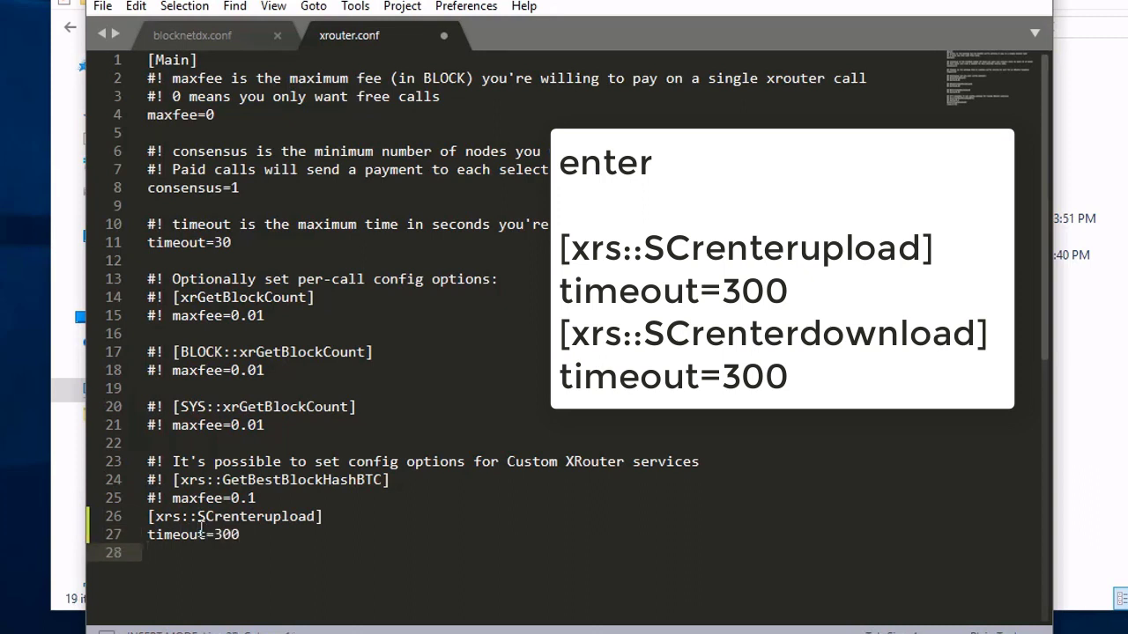
text([xrs::SCrenterdownloa)
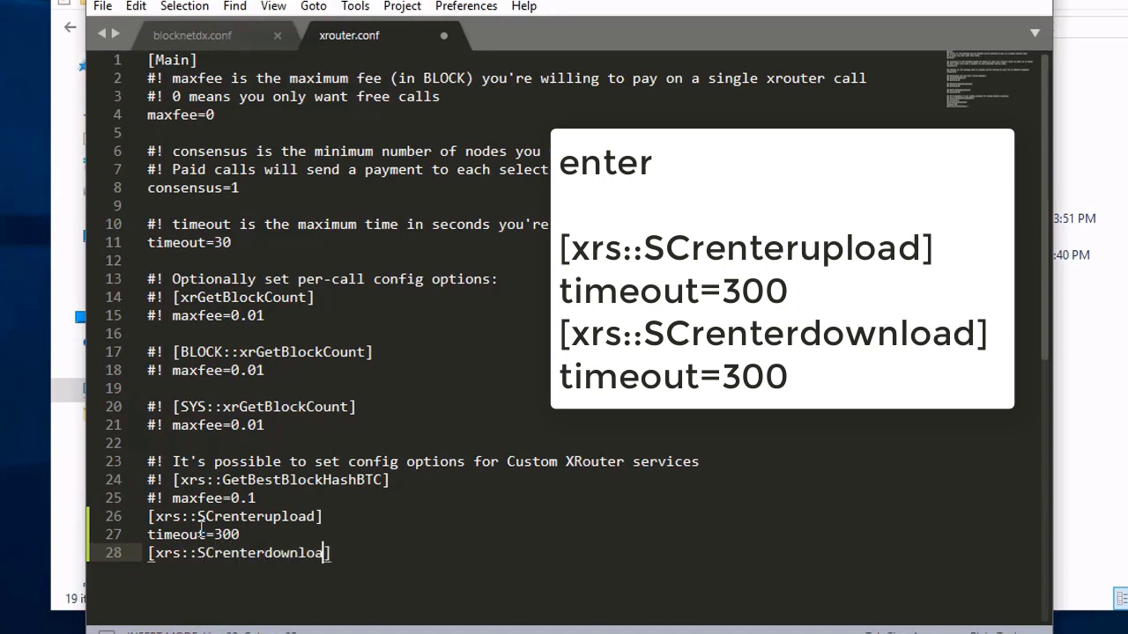
text(d])
key(Return)
text(timeout=3)
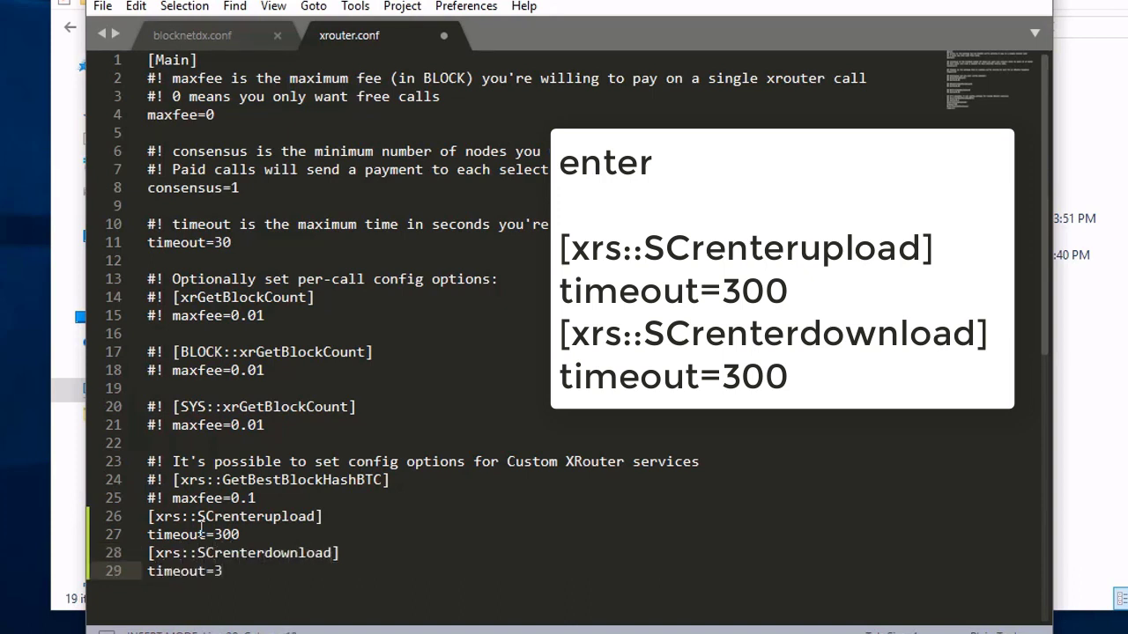
text(00)
key(ctrl+s)
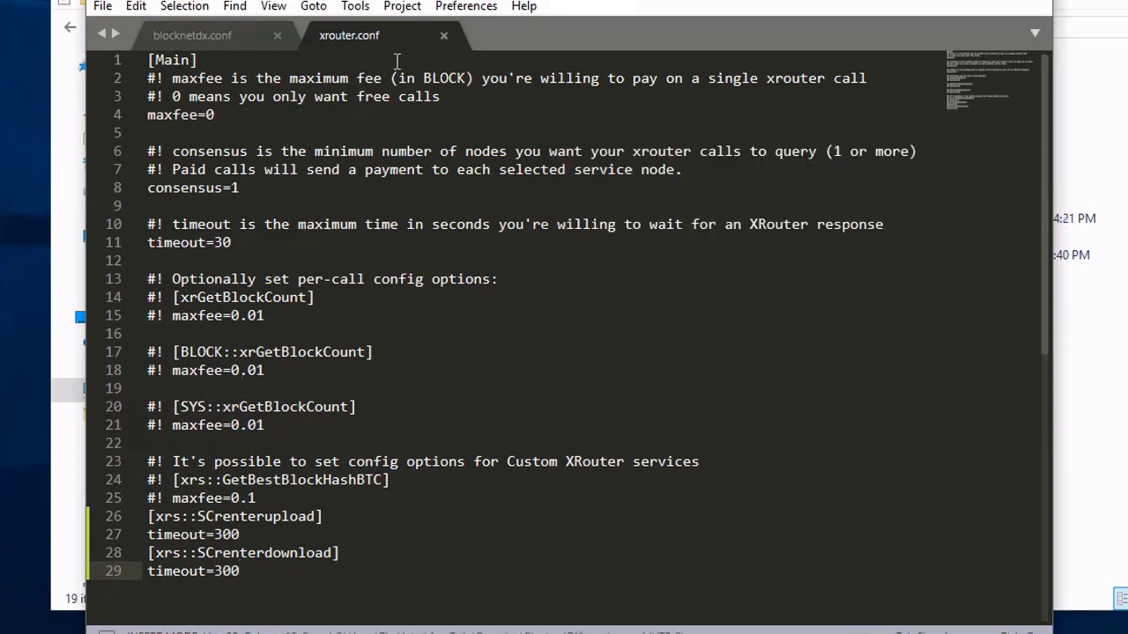
click(443, 35)
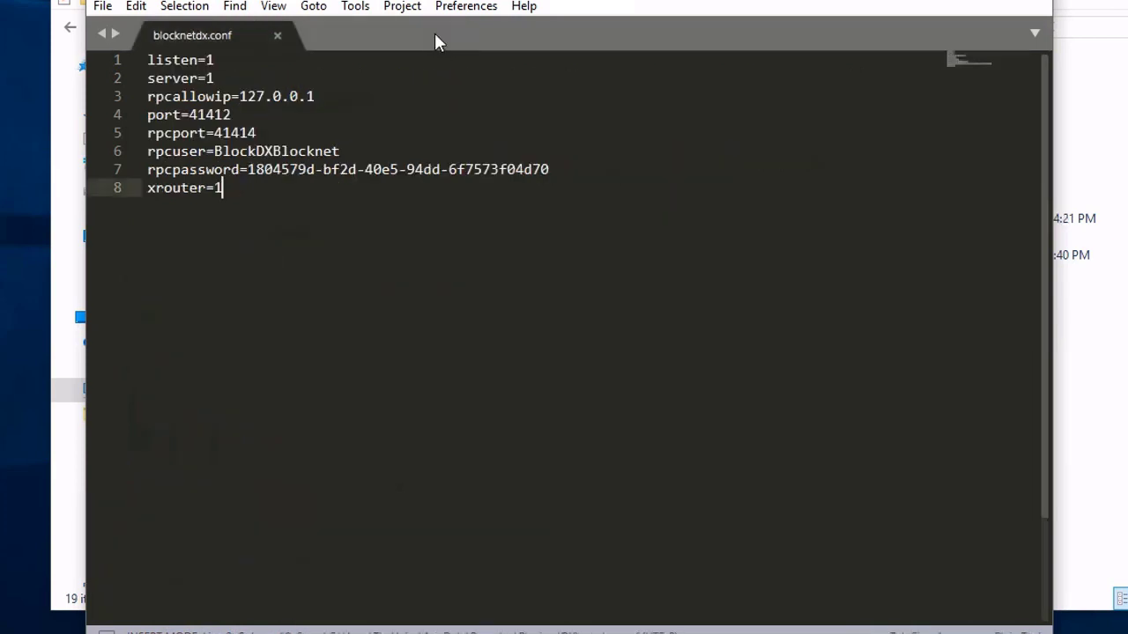
Step: Close Sublime Text and the BlocknetDX folder, then relaunch Blocknet from its desktop shortcut
click(280, 35)
click(1008, 3)
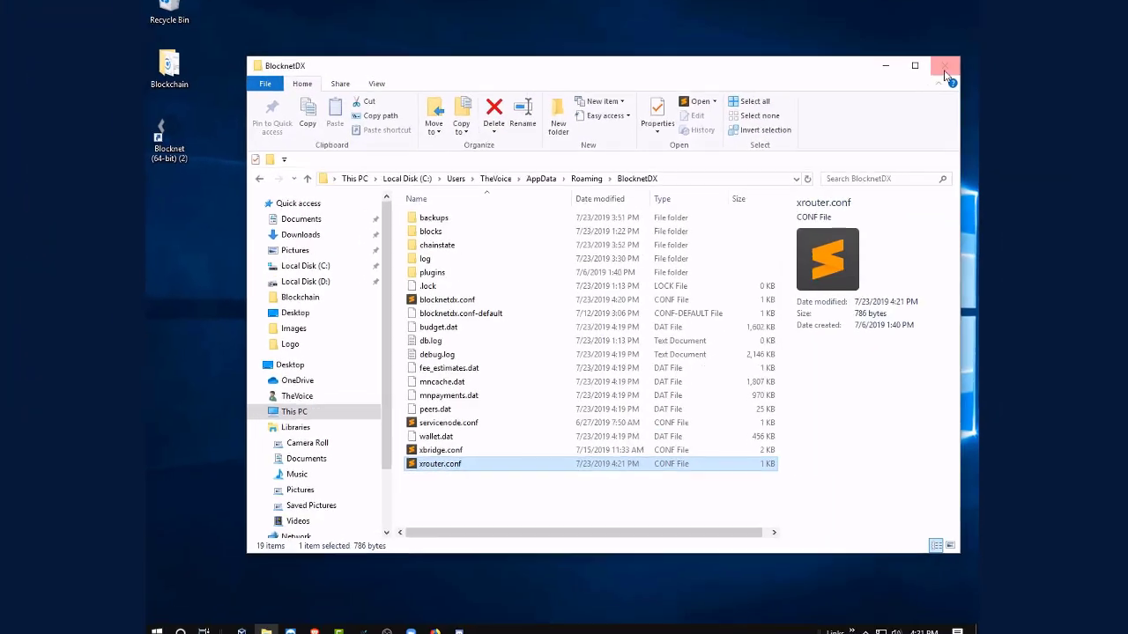
click(944, 70)
click(171, 133)
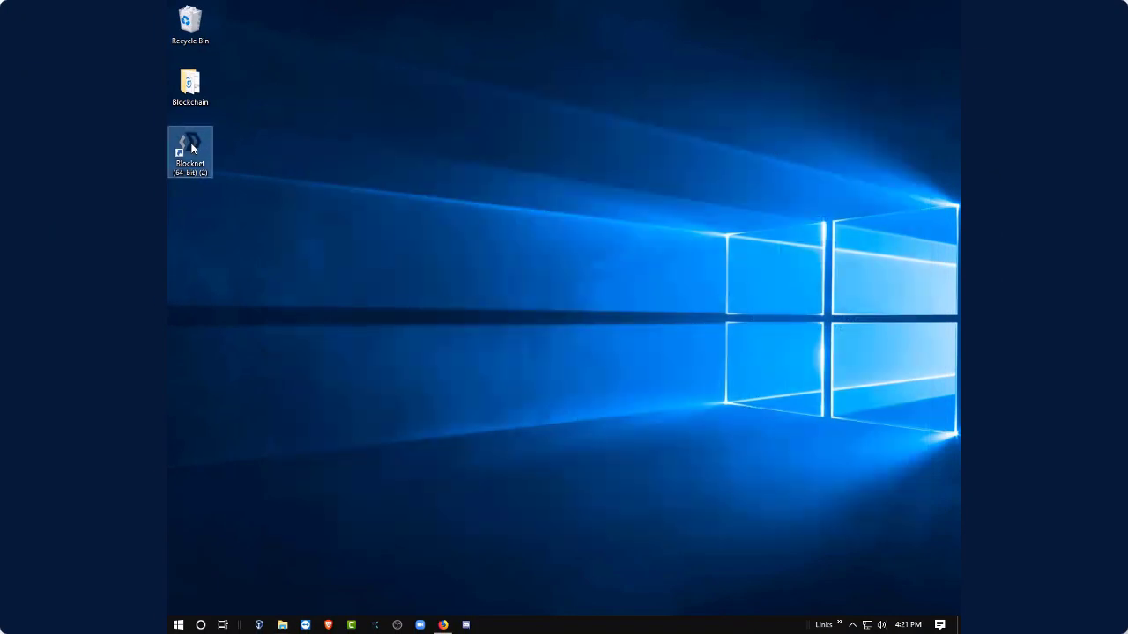
double_click(193, 148)
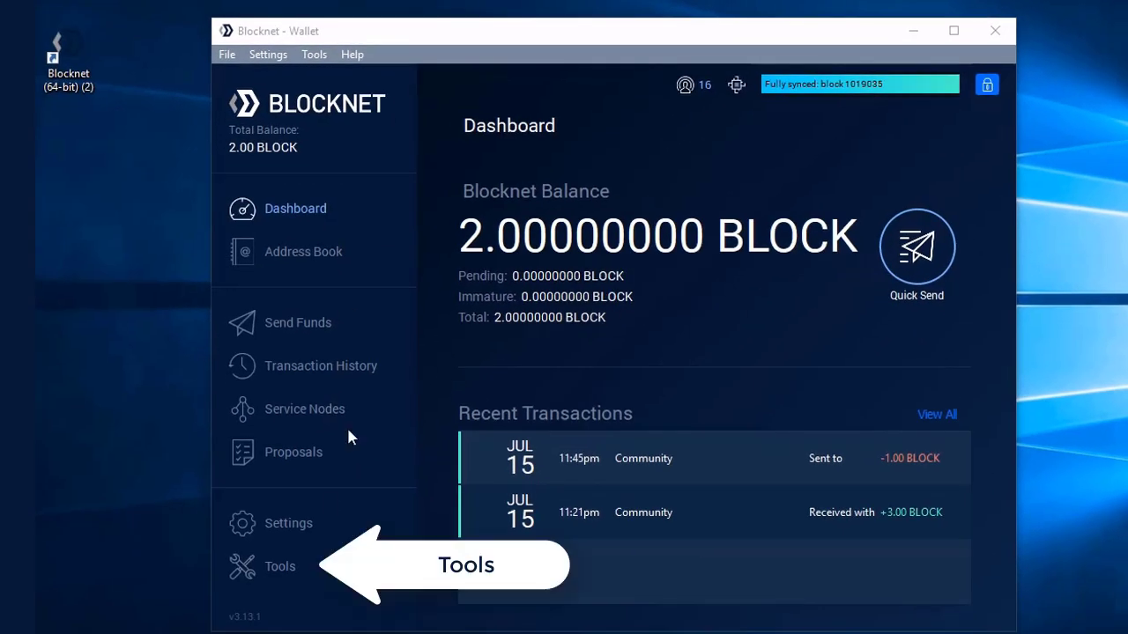
Step: Run xrGetNetworkServices in the Debug Console and scroll up to the xrs::SC service entries
click(294, 567)
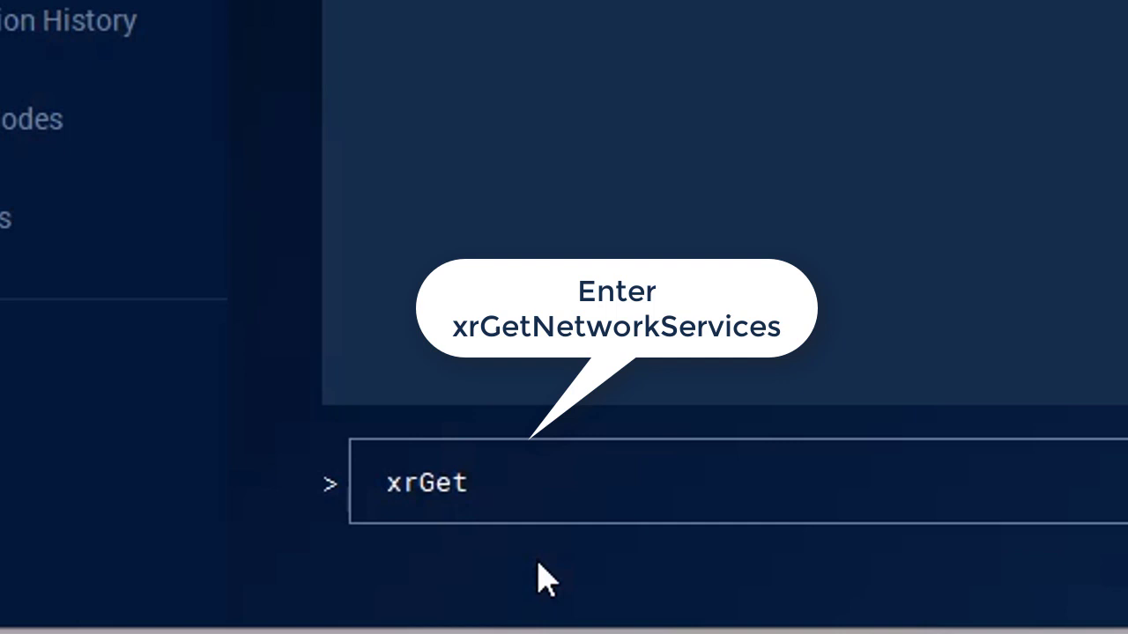
text(NetworkServices)
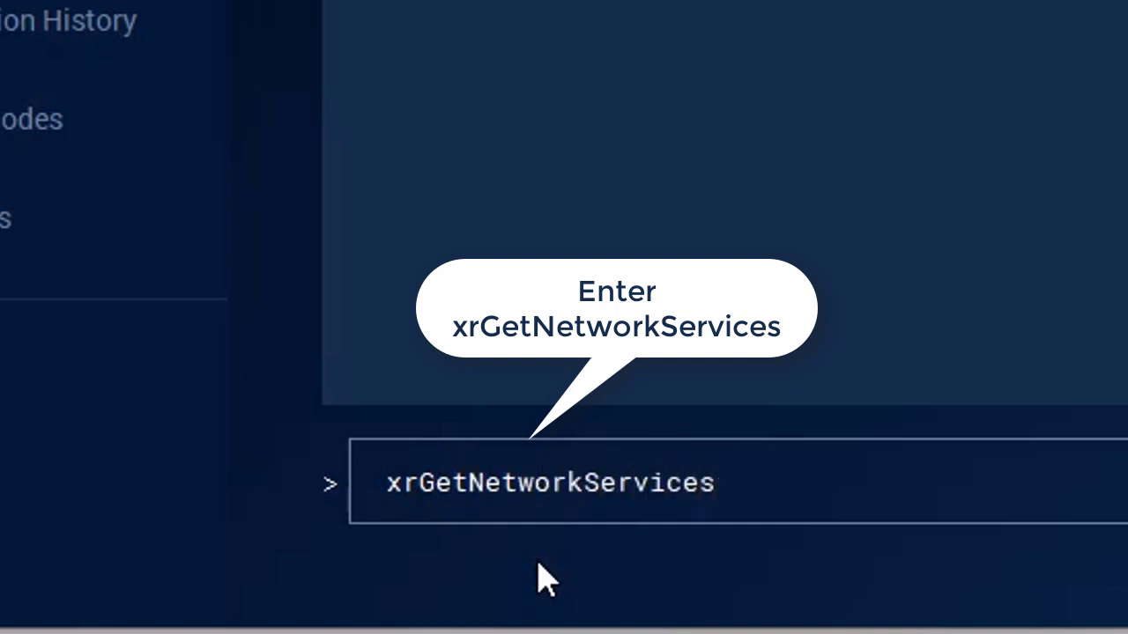
key(Return)
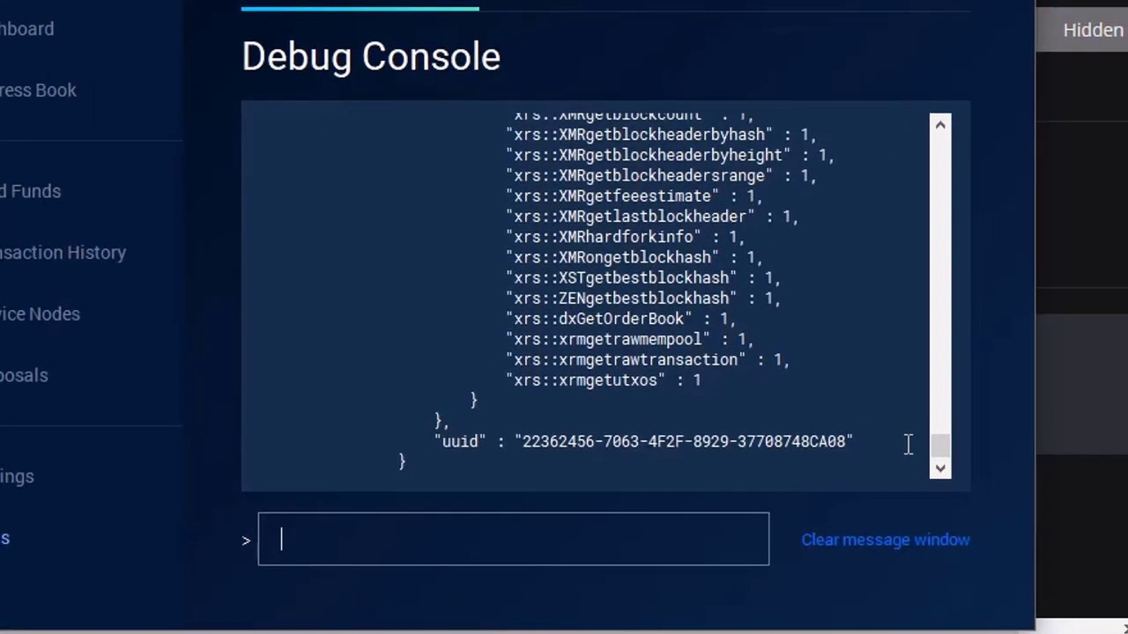
drag(946, 452, 934, 426)
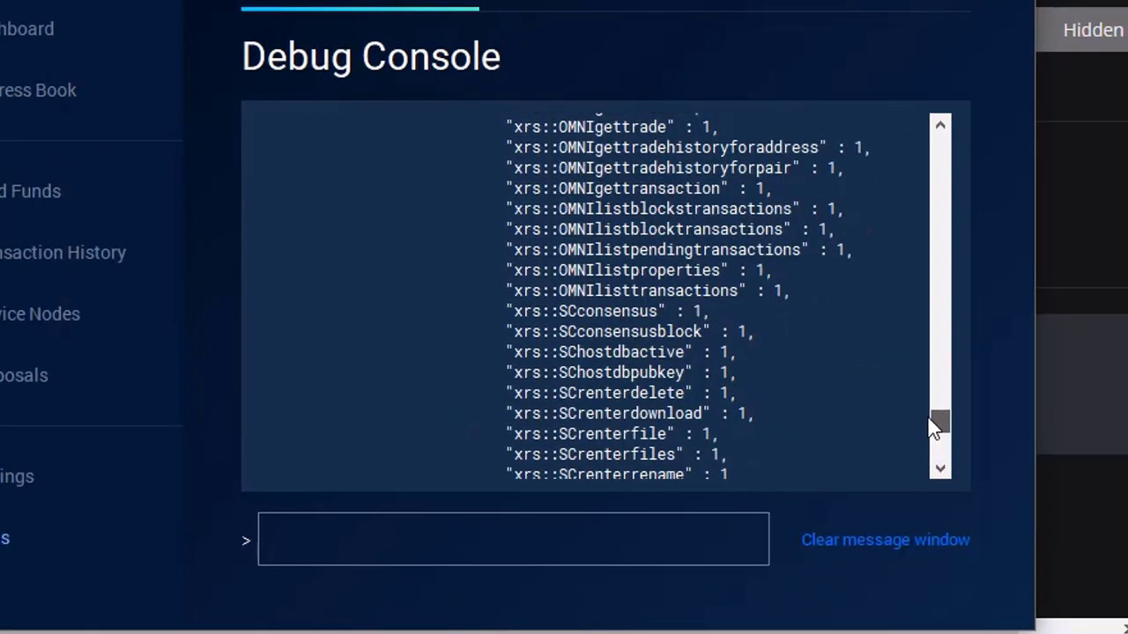
drag(498, 311, 728, 417)
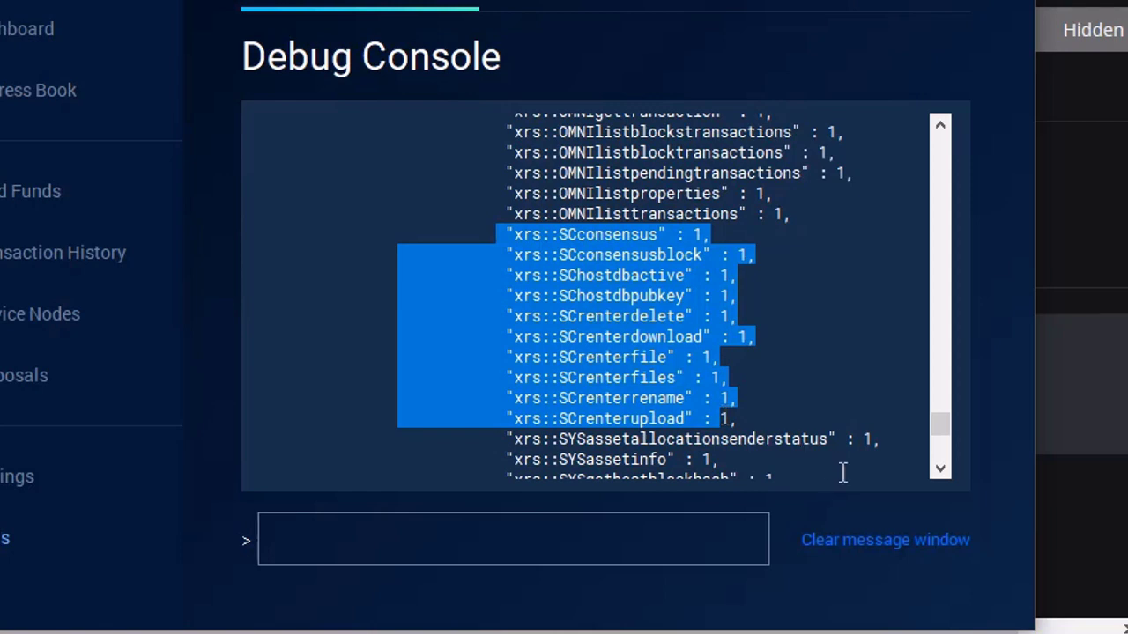
click(712, 425)
click(429, 540)
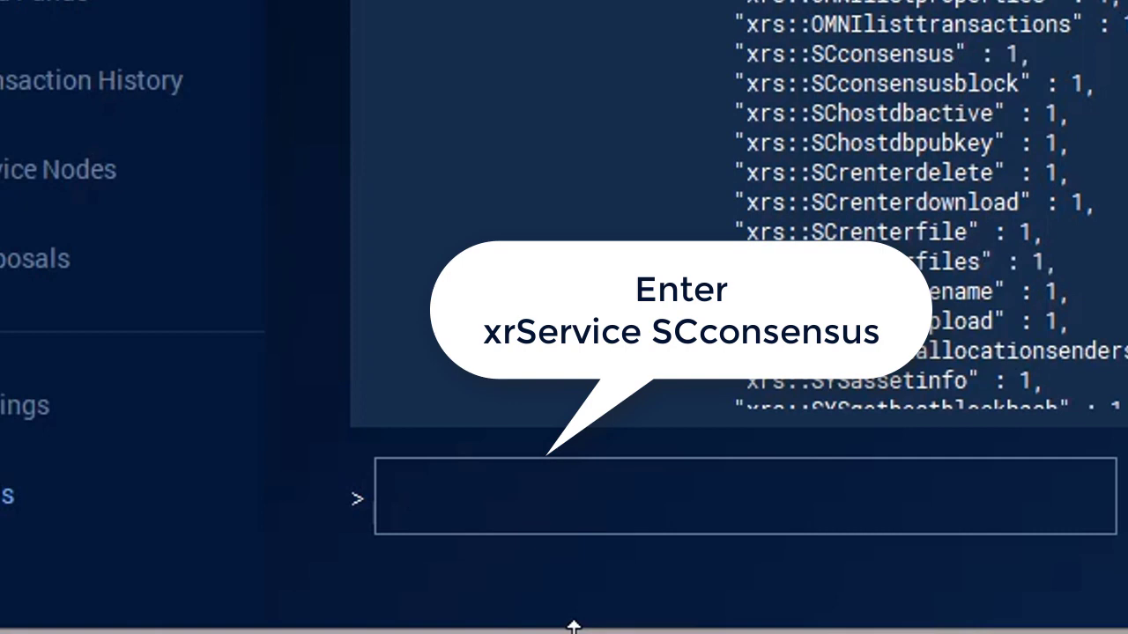
Step: Run xrService SCconsensus, confirming synced true at height 217201, then switch to the browser
text(xrService)
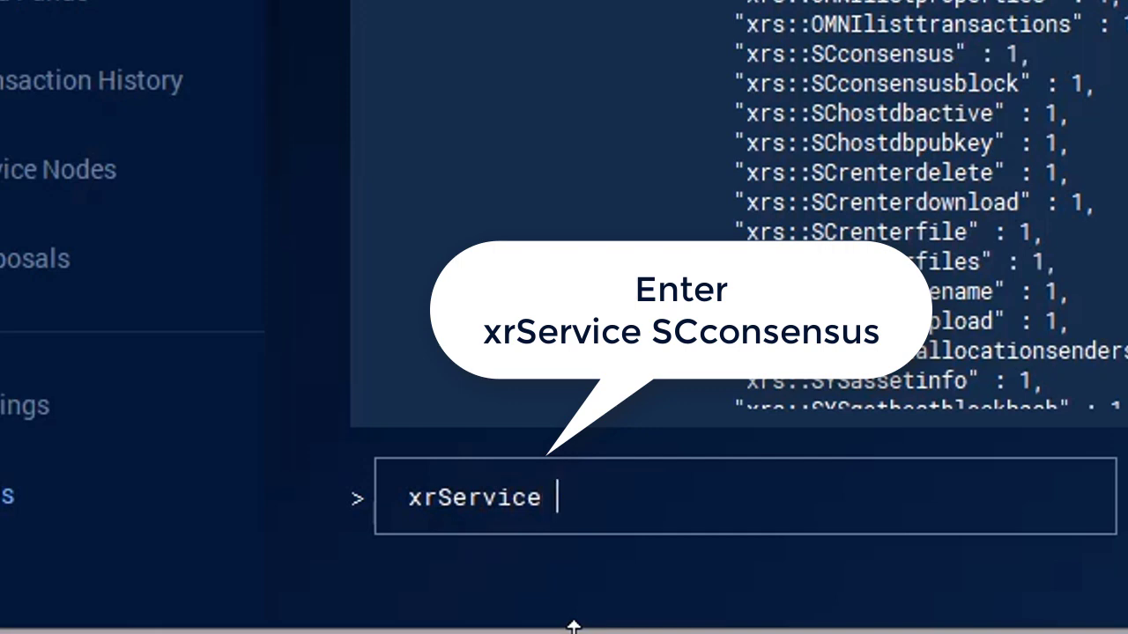
text( SCcons)
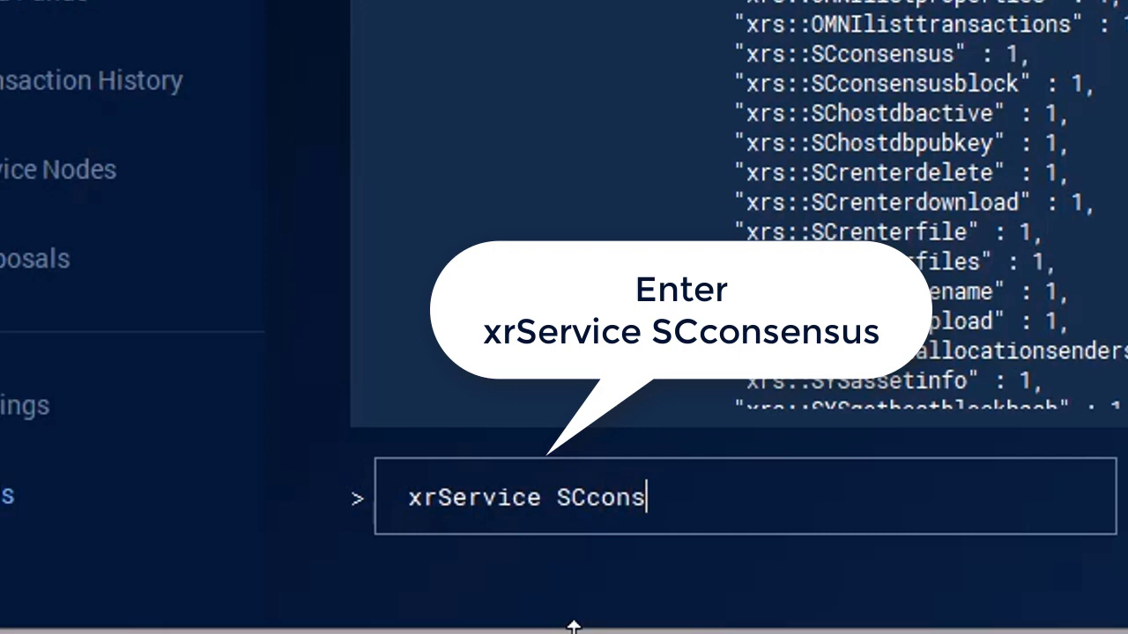
text(ensus)
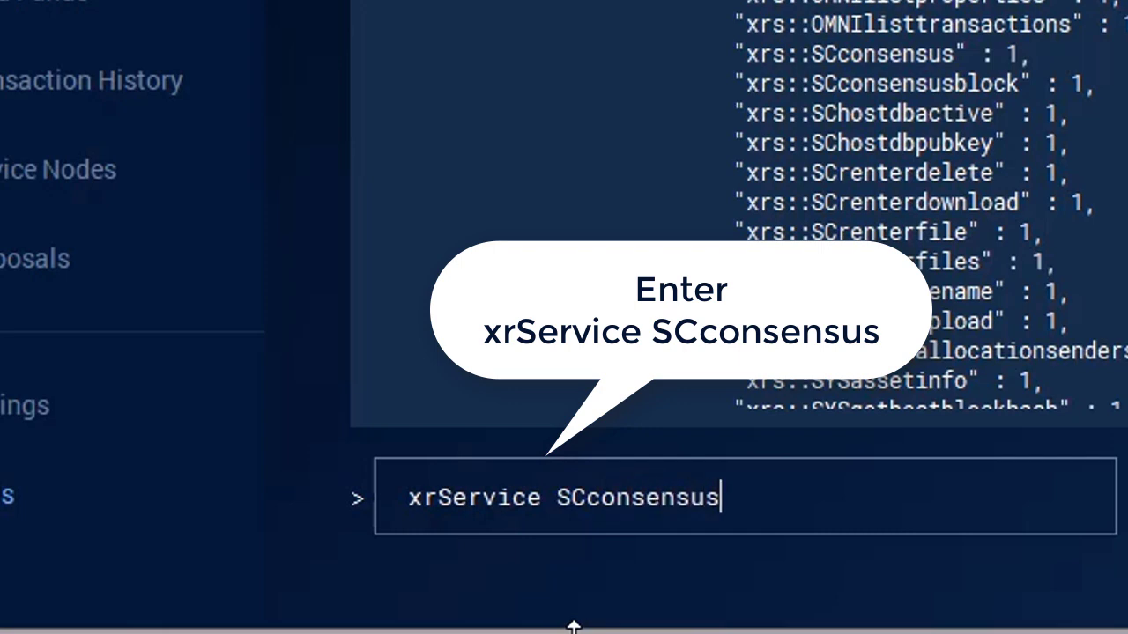
key(Return)
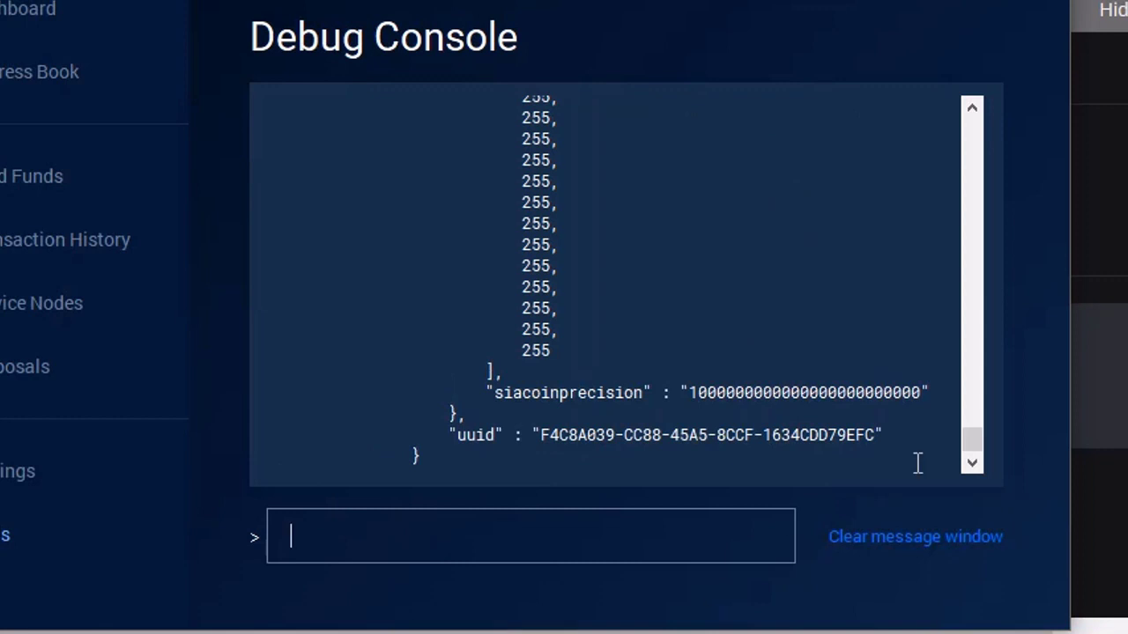
drag(969, 453, 939, 378)
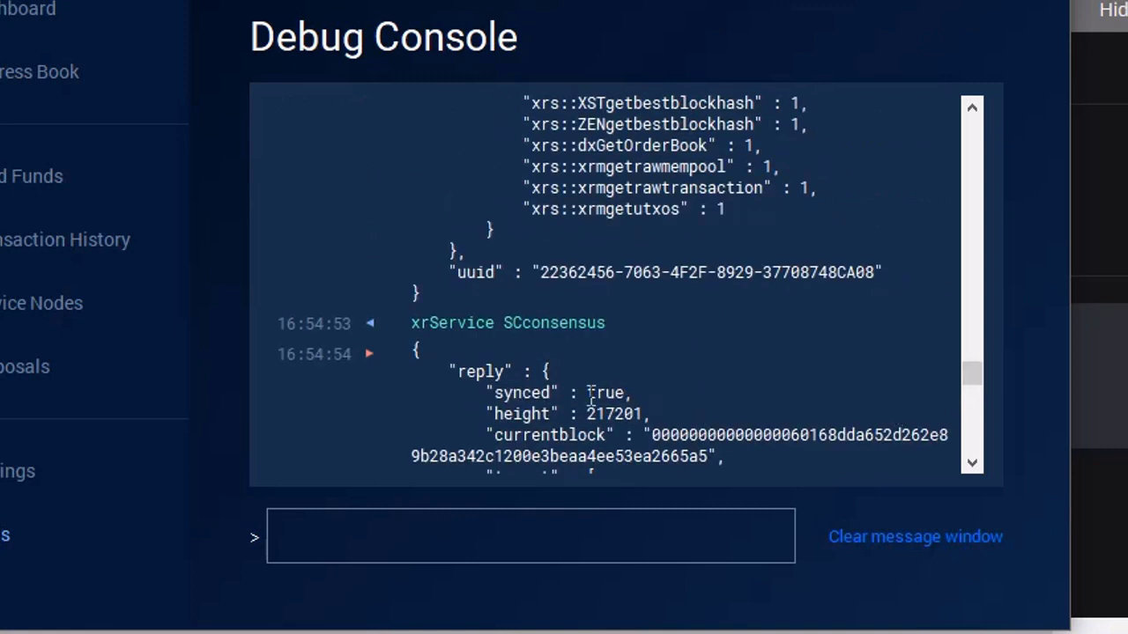
drag(449, 371, 649, 407)
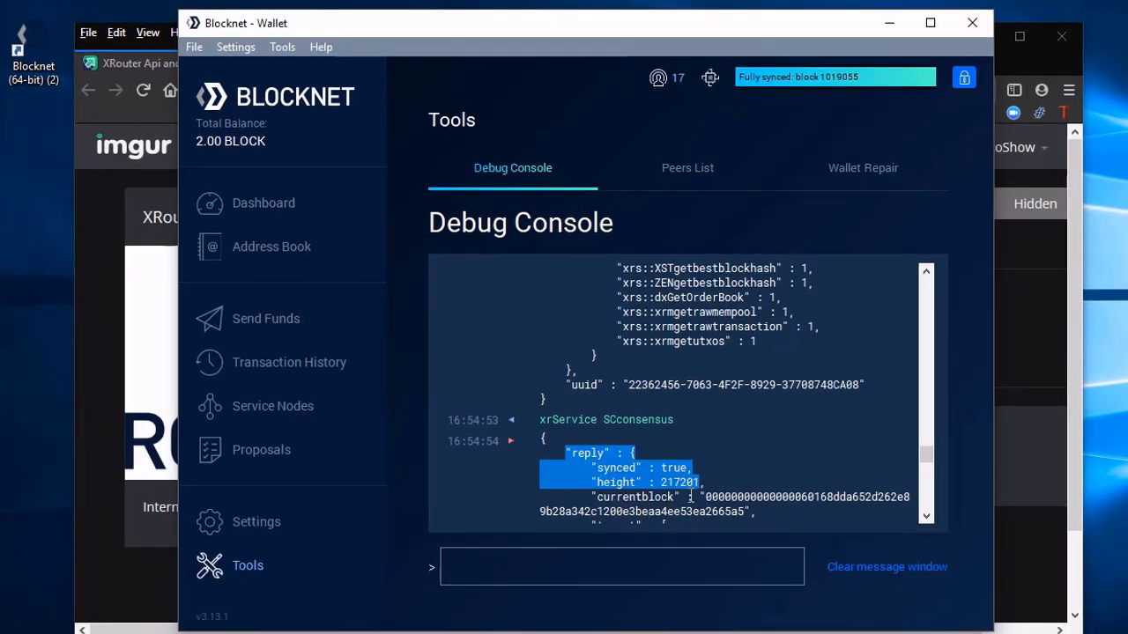
click(690, 473)
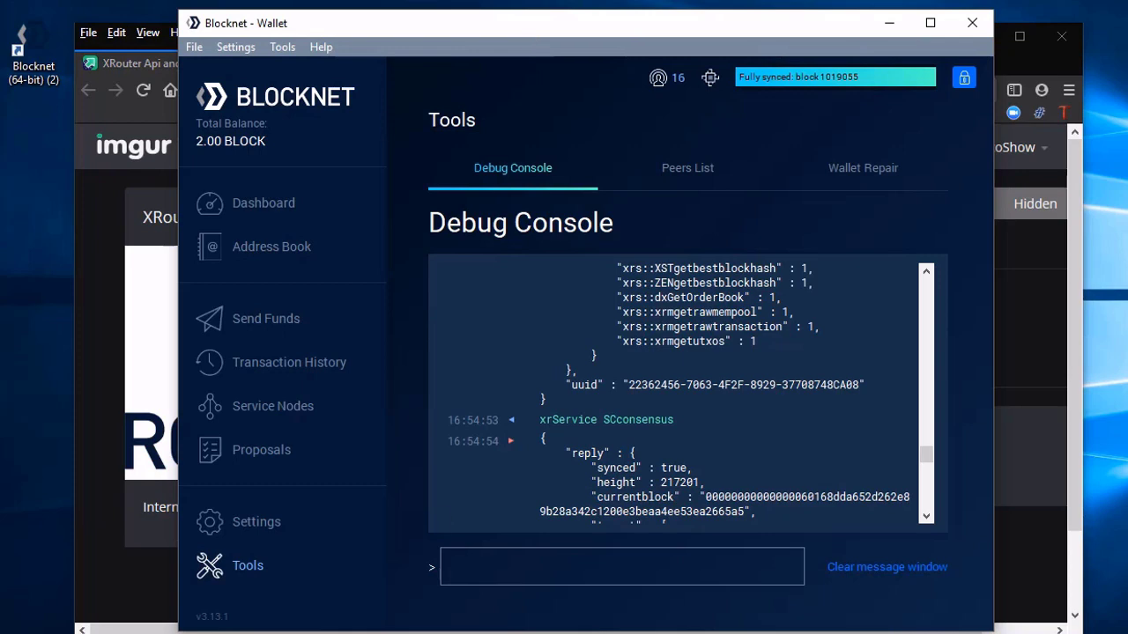
key(alt+Tab)
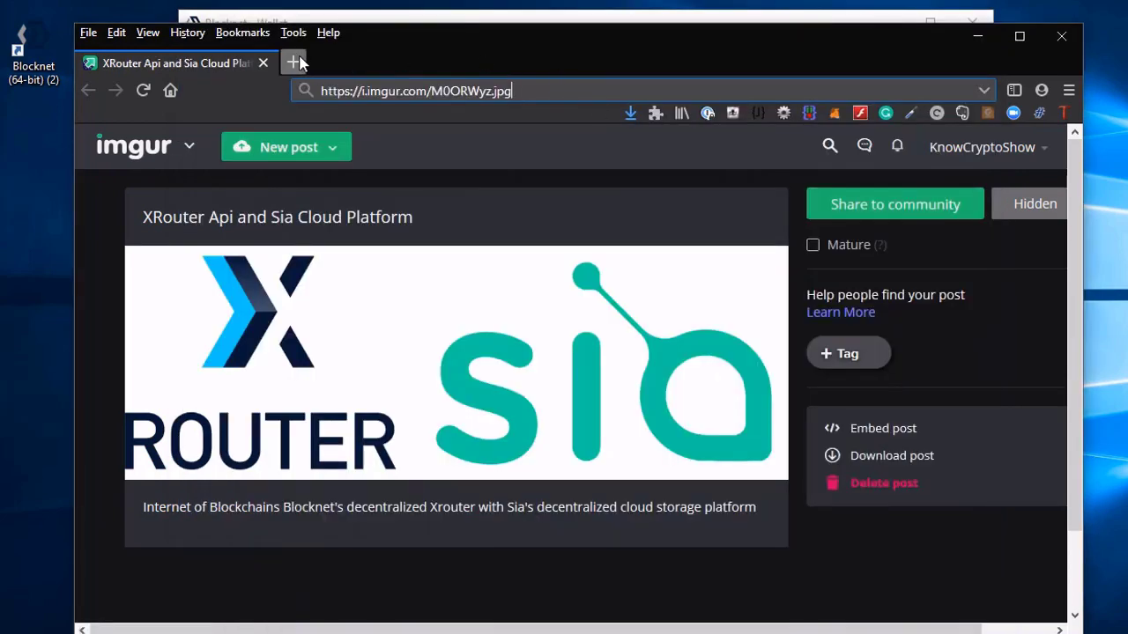
Step: Load explore.sia.tech in a new tab and highlight the block height 217201
click(293, 62)
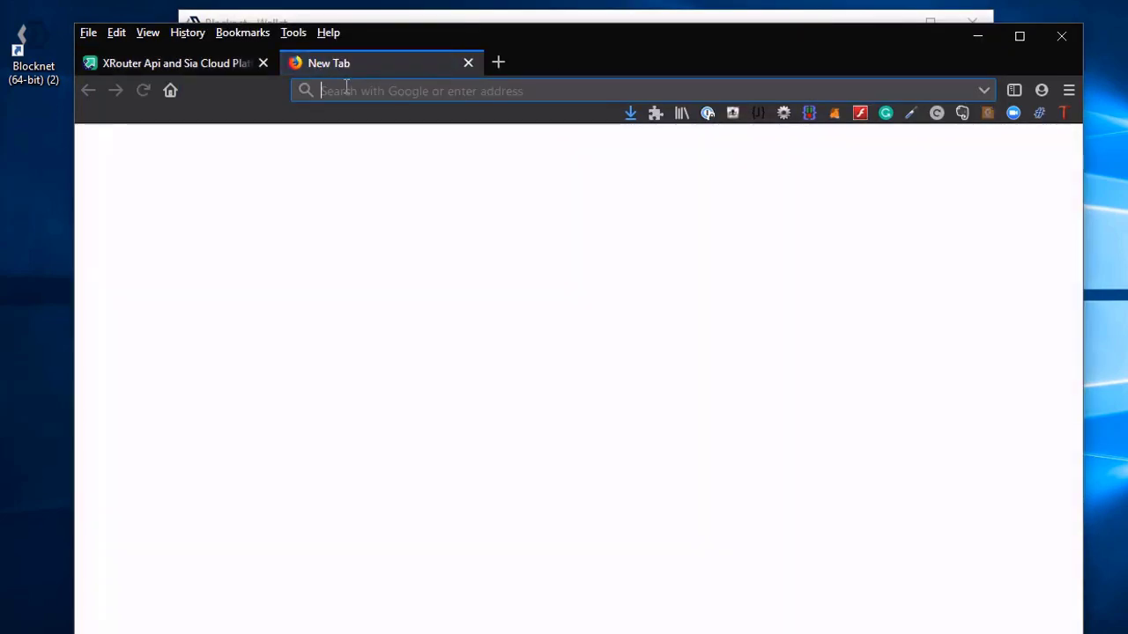
text(explor)
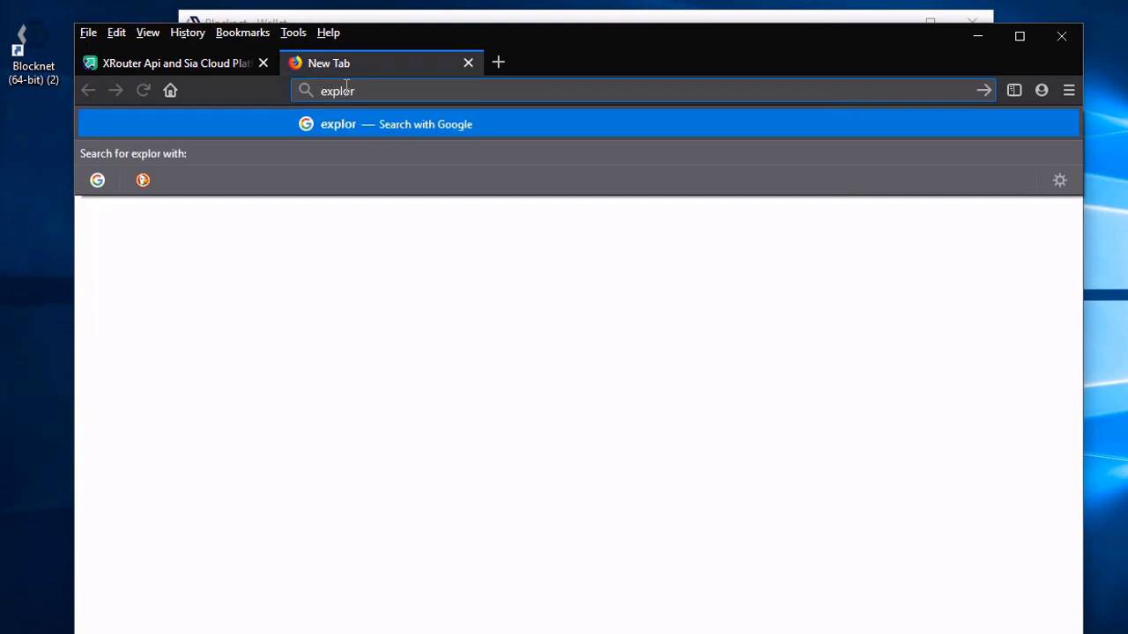
text(e.sia.)
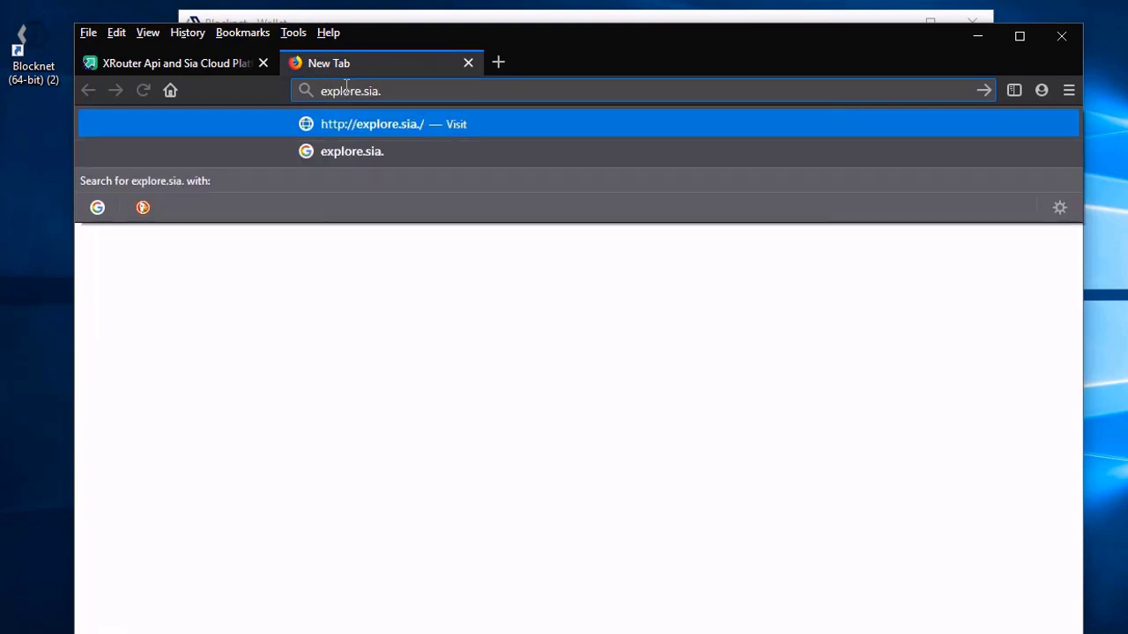
text(tech)
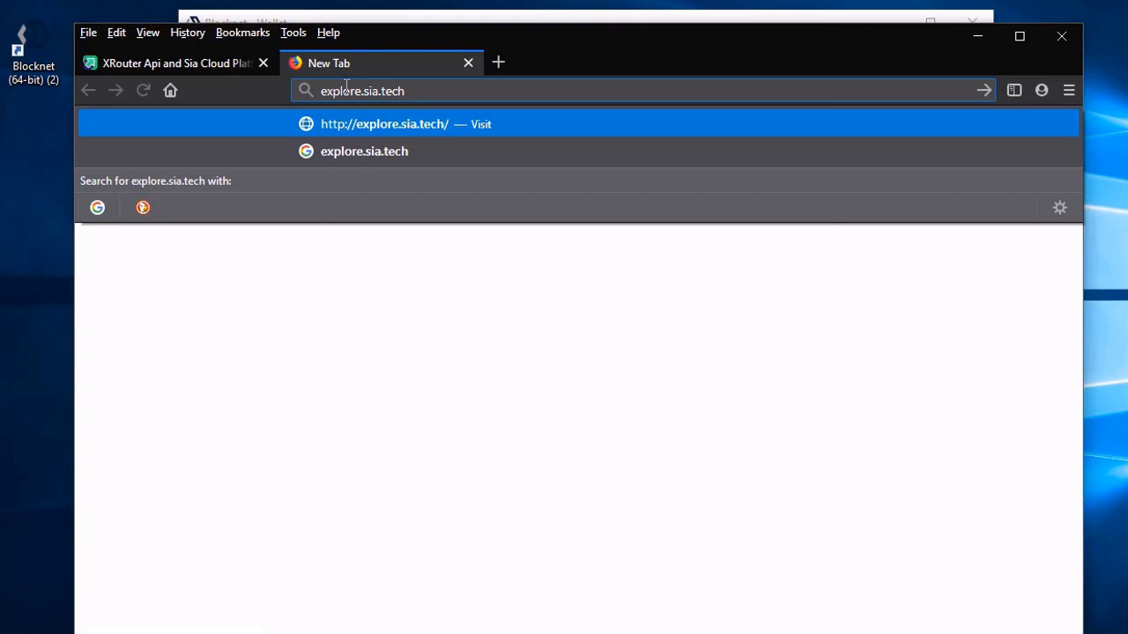
key(Return)
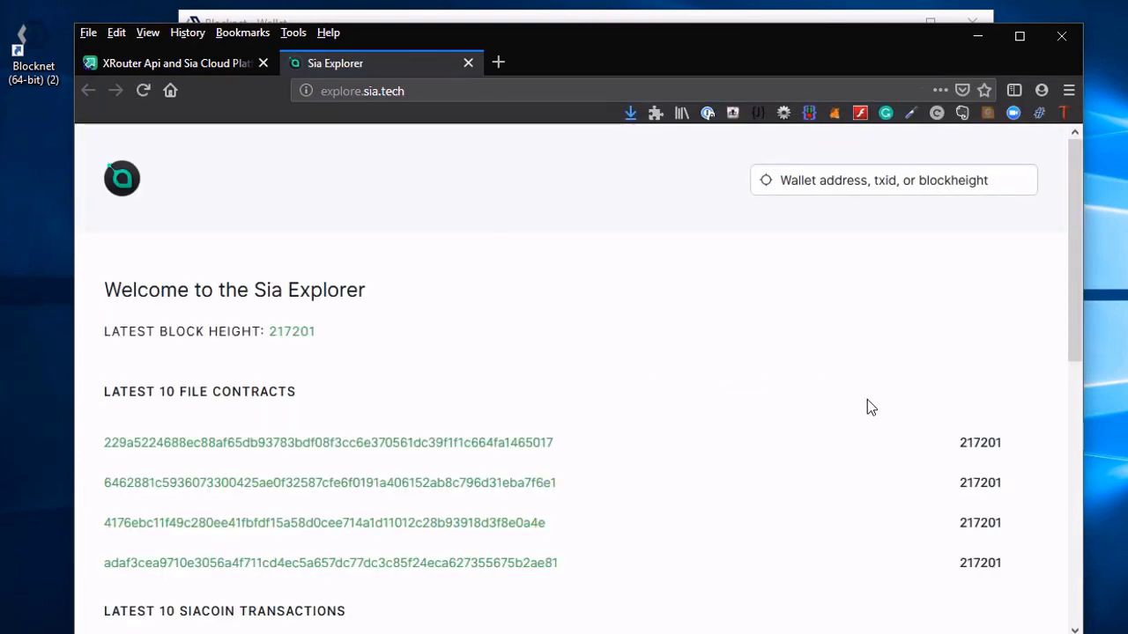
drag(1014, 444, 946, 446)
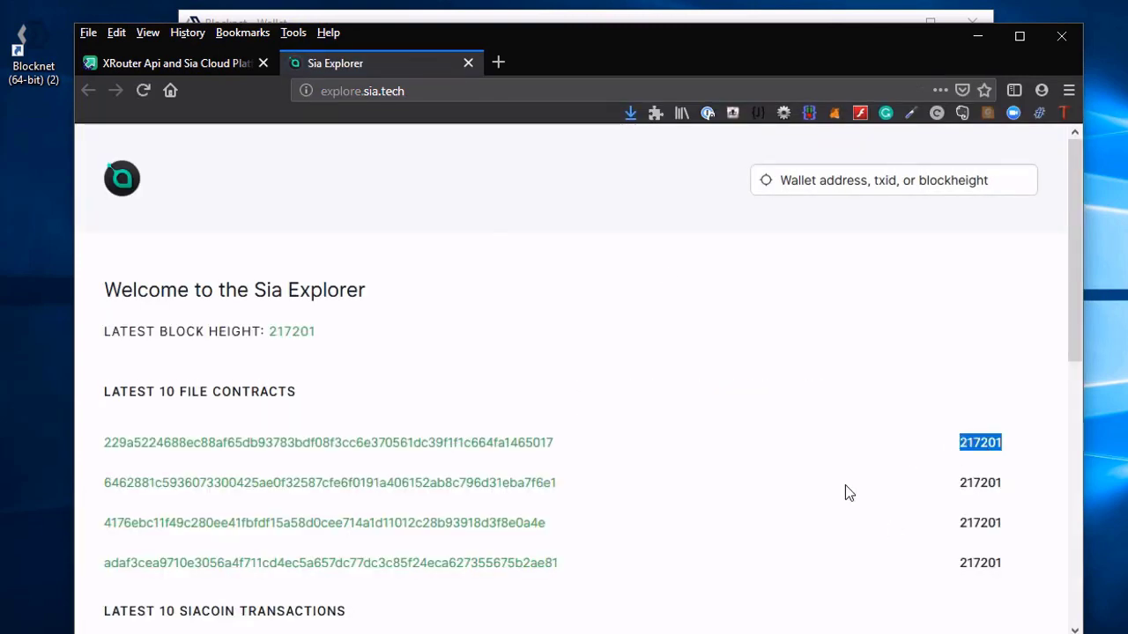
Step: Back in the wallet console, run xrService SCconsensusblock 217201 to fetch that block's details
key(alt+Tab)
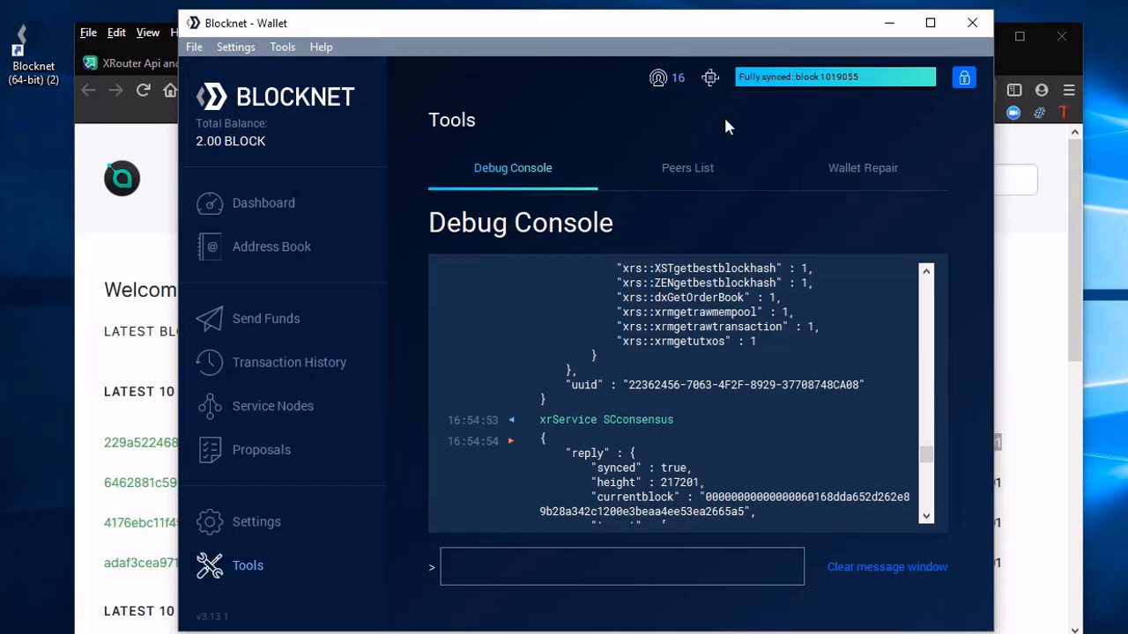
drag(710, 31, 577, 54)
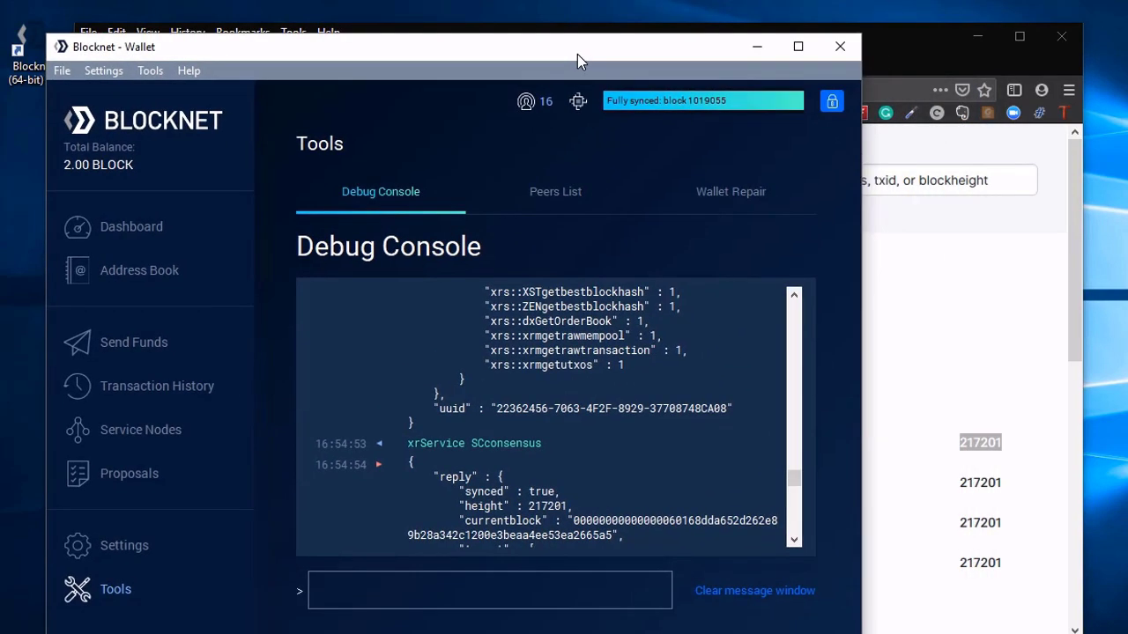
drag(530, 507, 569, 506)
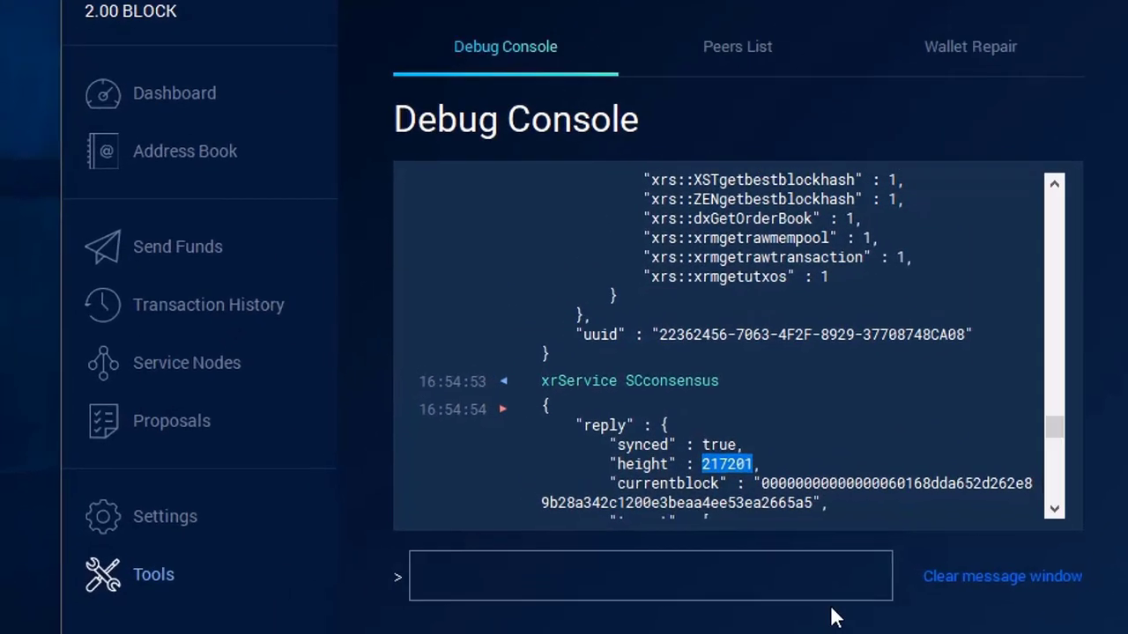
click(828, 572)
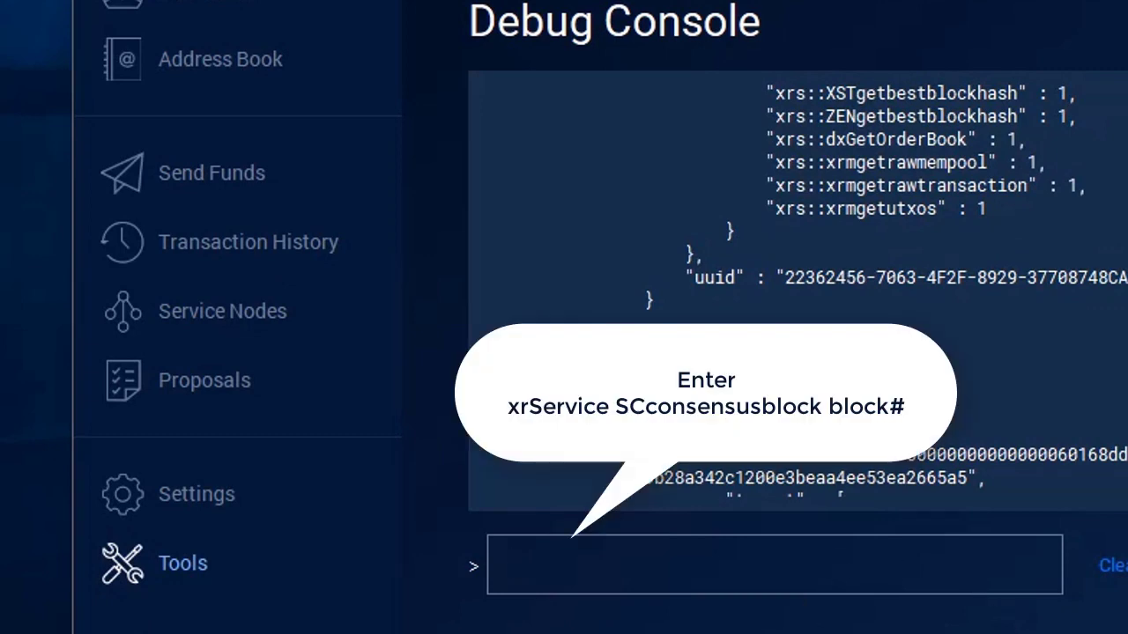
text(xrService)
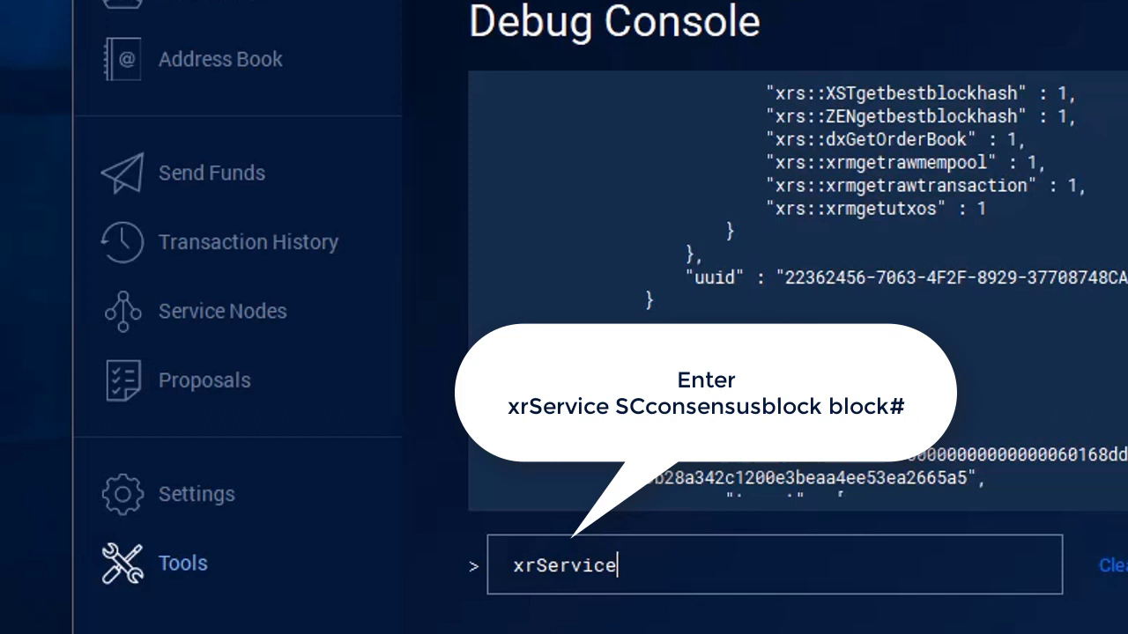
text( SCcons)
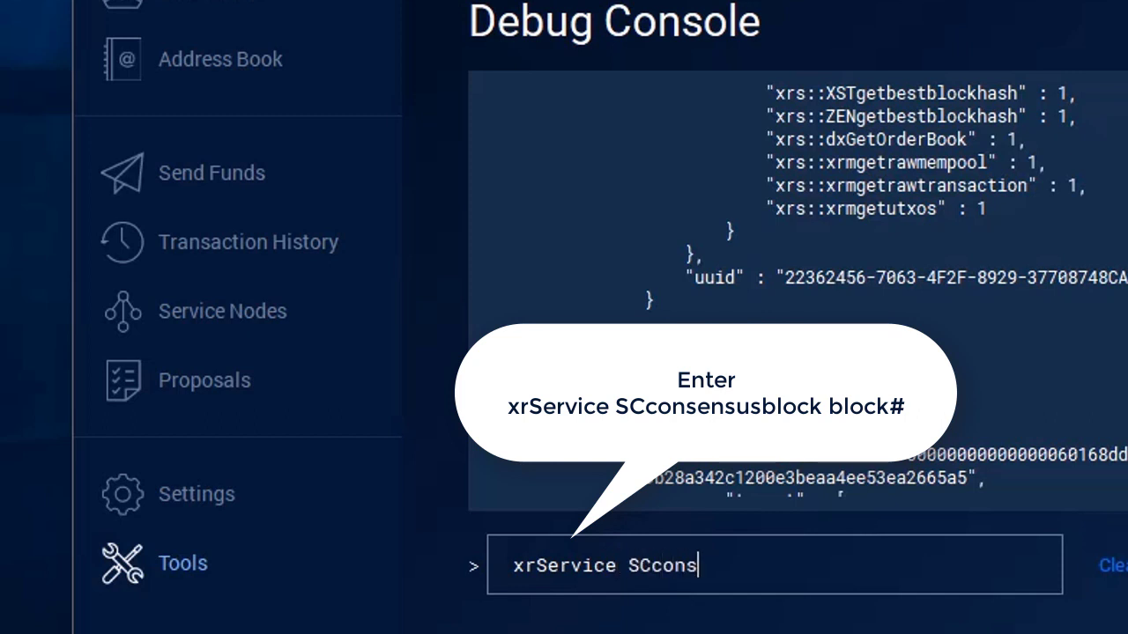
text(ensus)
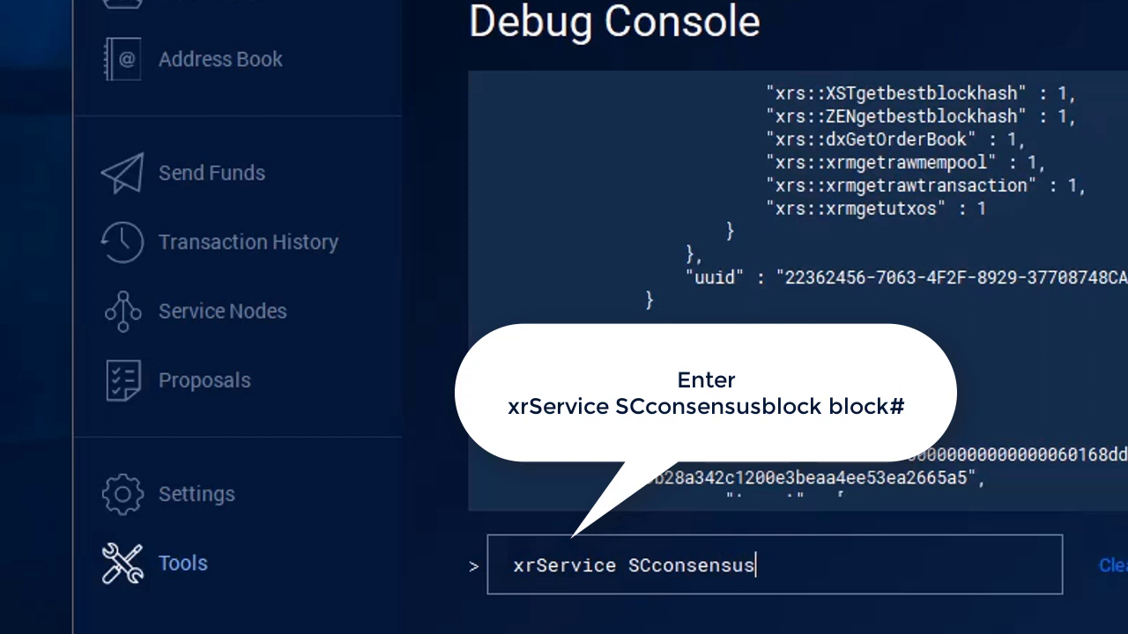
text(block 21)
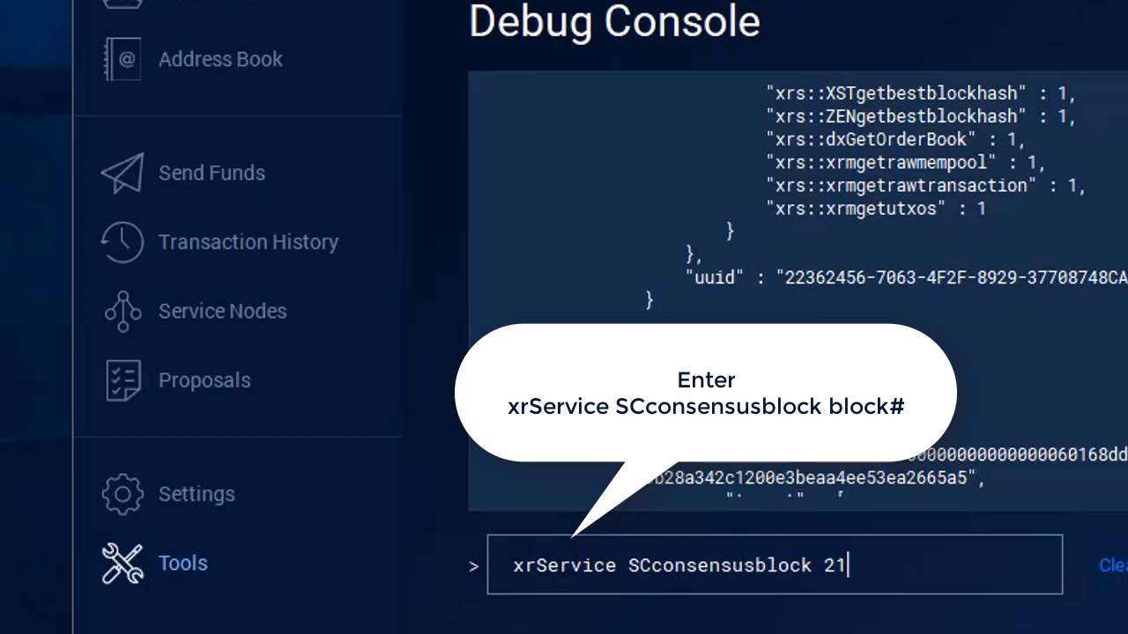
text(7201)
key(Return)
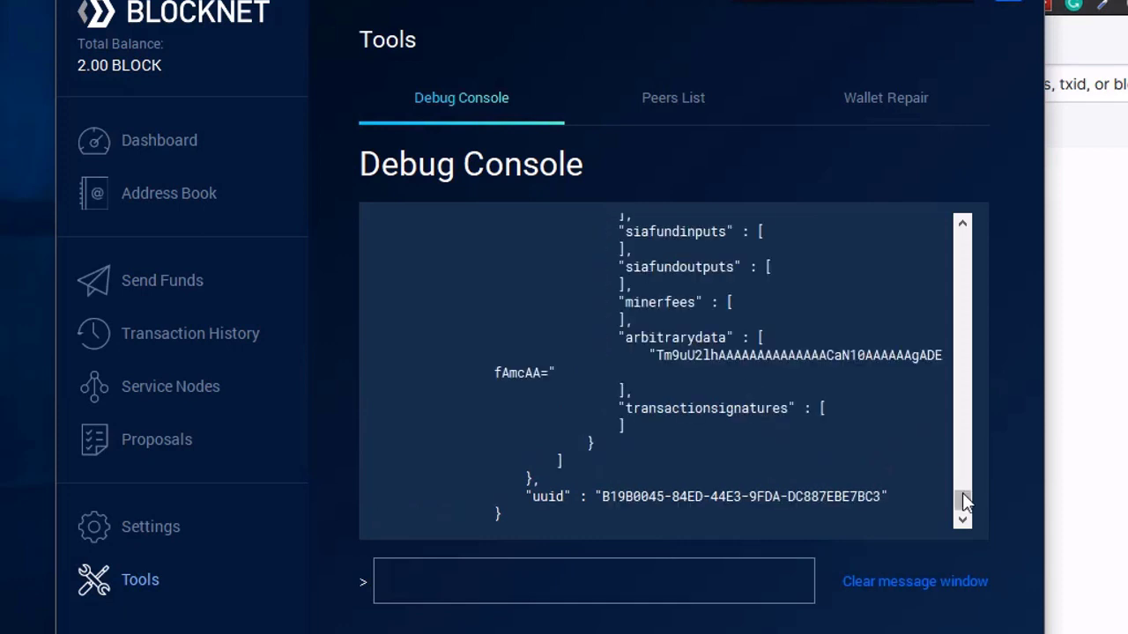
drag(963, 501, 974, 250)
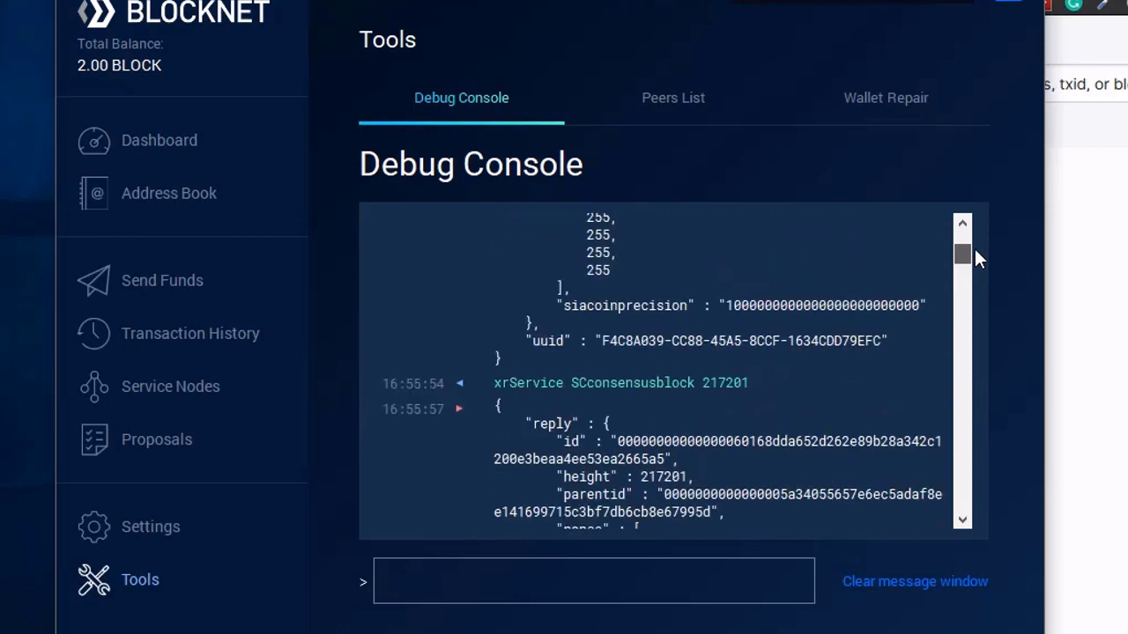
scroll(681, 432, down, 10)
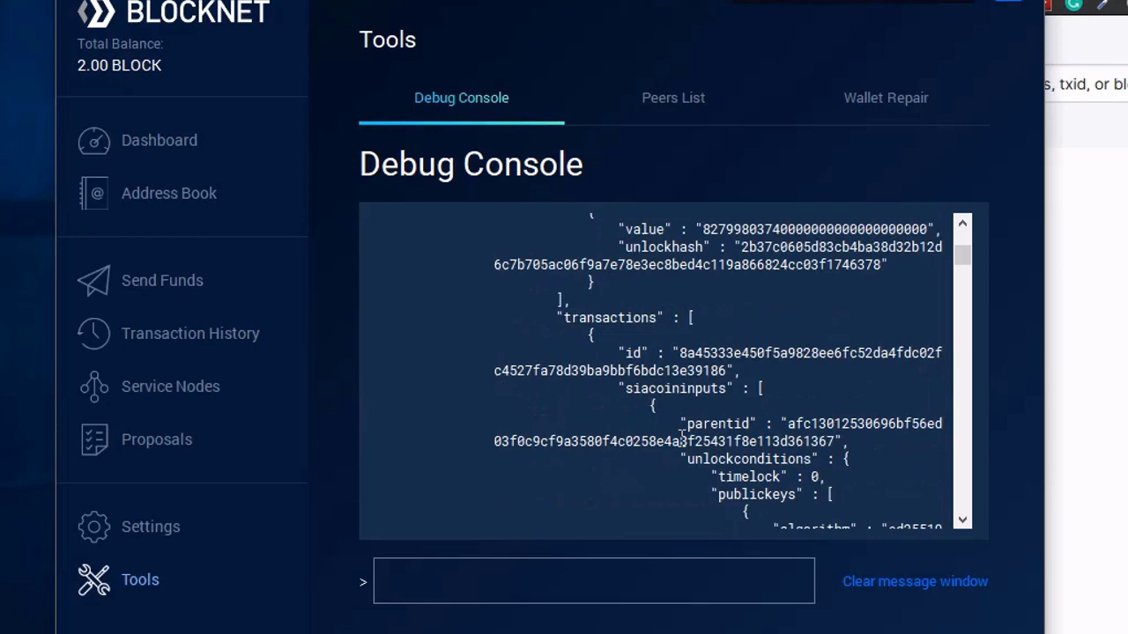
scroll(681, 432, down, 5)
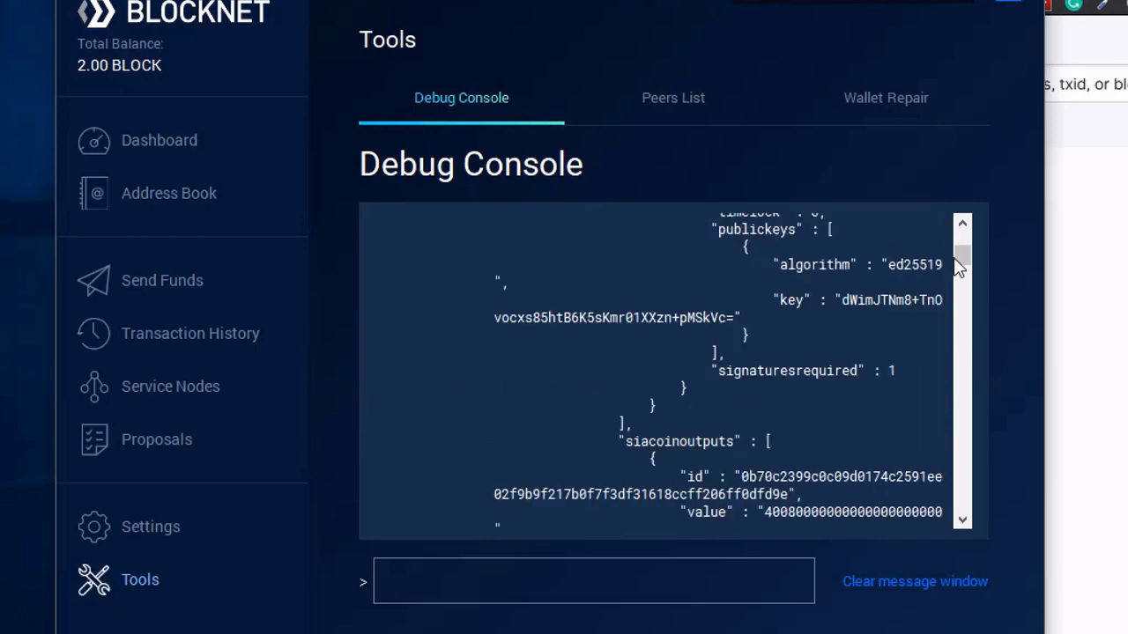
drag(960, 257, 945, 539)
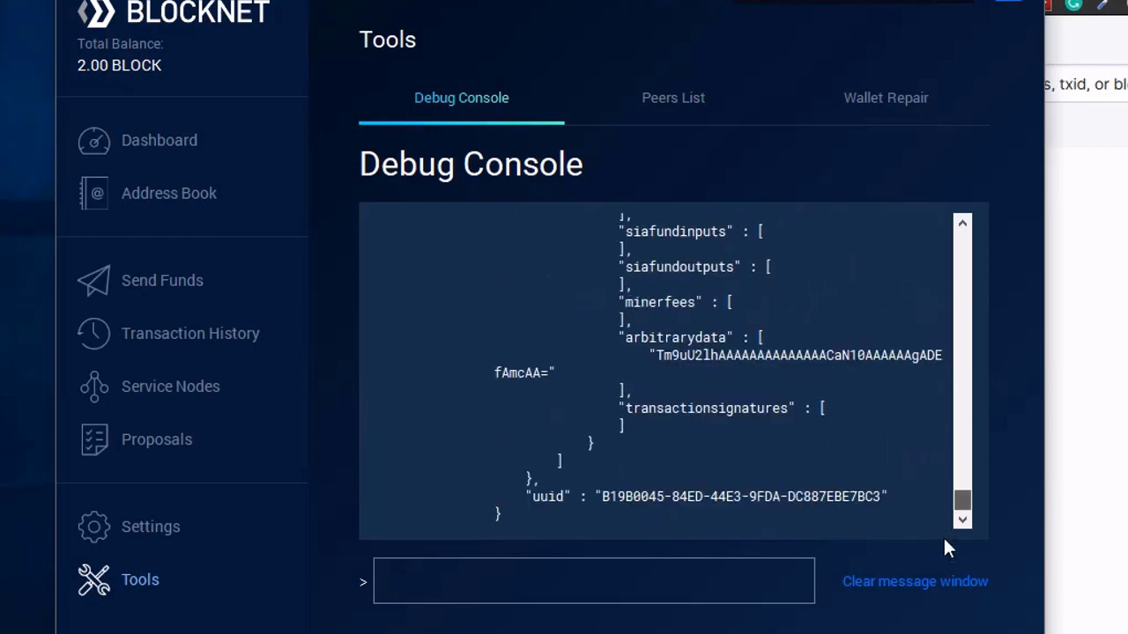
click(498, 575)
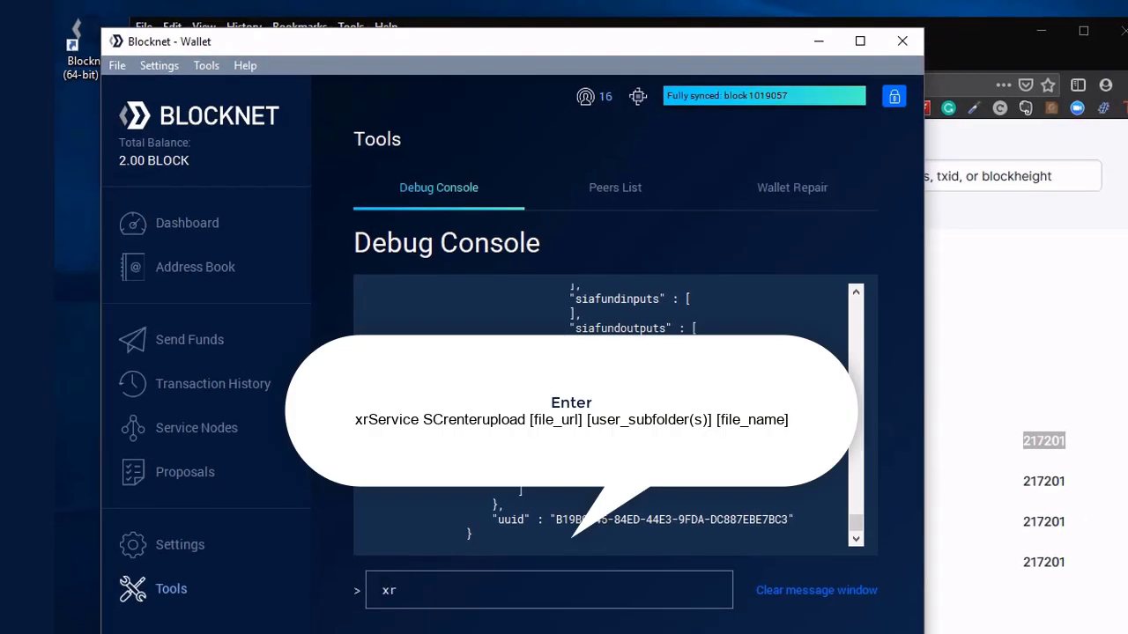
Step: Type 'xrService SCrenterupload' in the console input, then switch to the browser
text(xrService SCrenterupload)
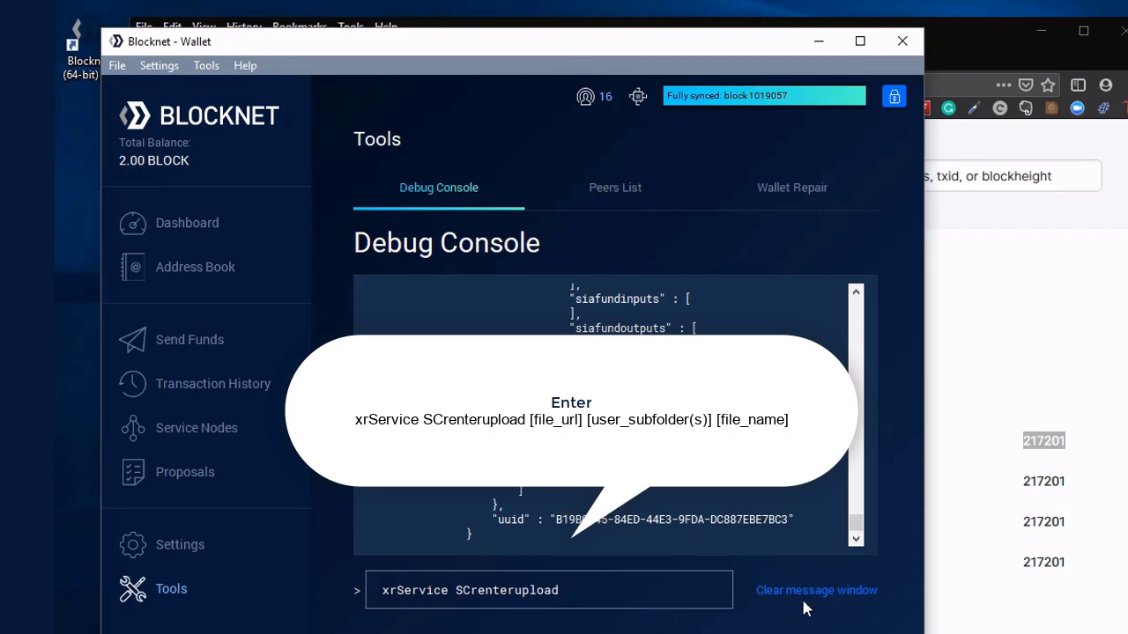
key(alt+Tab)
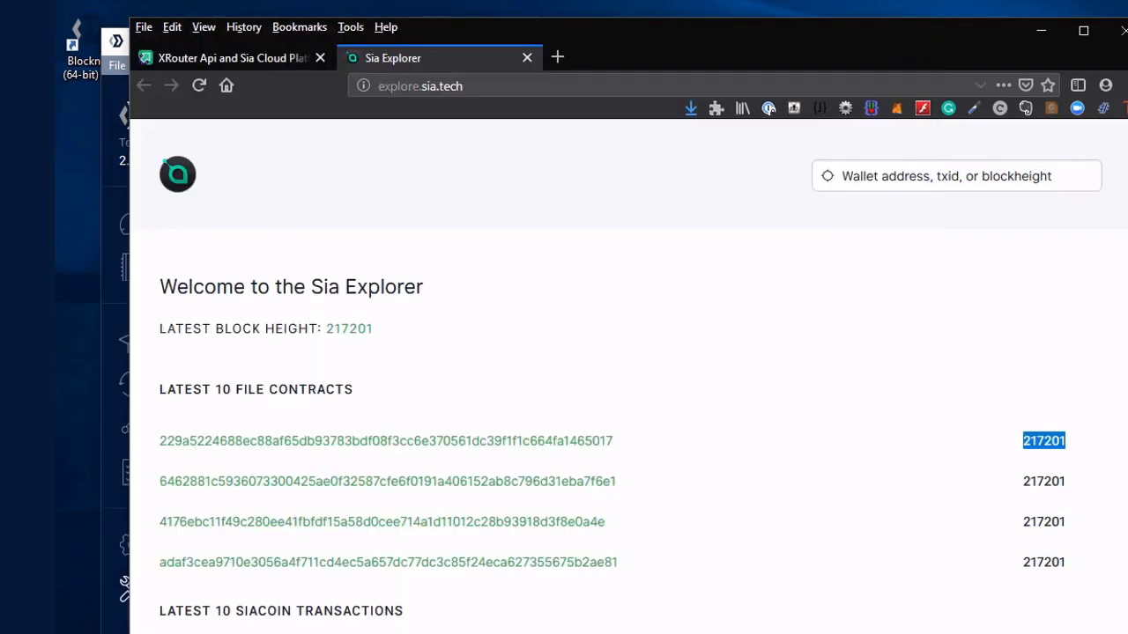
Step: Copy the direct image address of the XRouter and Sia image on Imgur
click(234, 58)
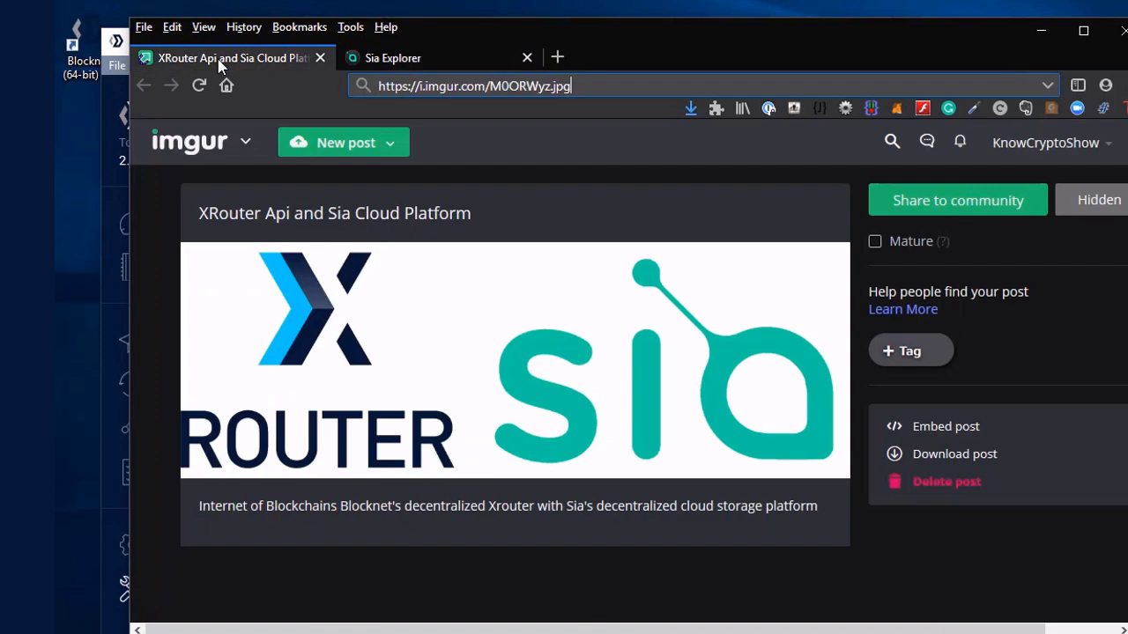
click(502, 335)
right_click(553, 296)
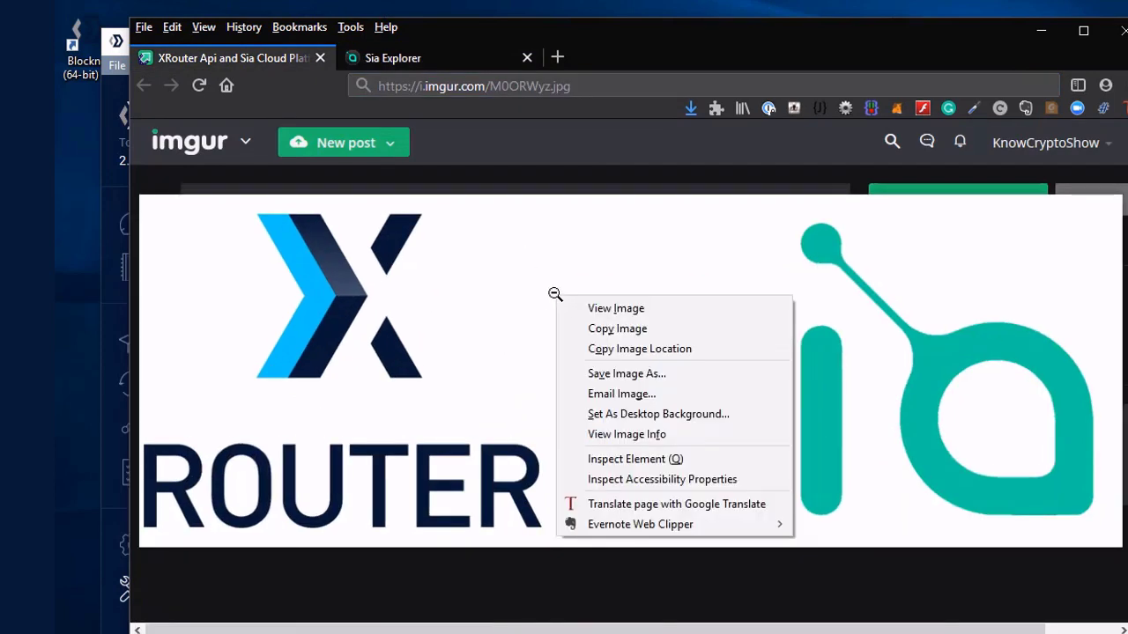
click(636, 349)
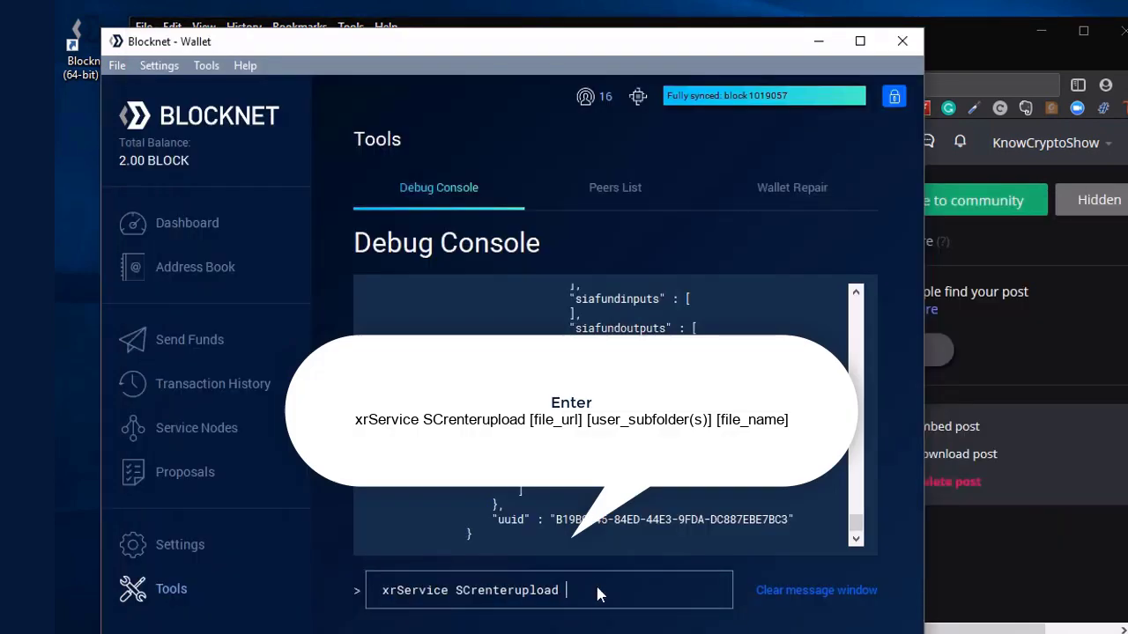
Step: Run SCrenterupload with the pasted Imgur URL, saving it as thevoice/pictures xroutersia.jpg
right_click(602, 599)
key(ctrl+v)
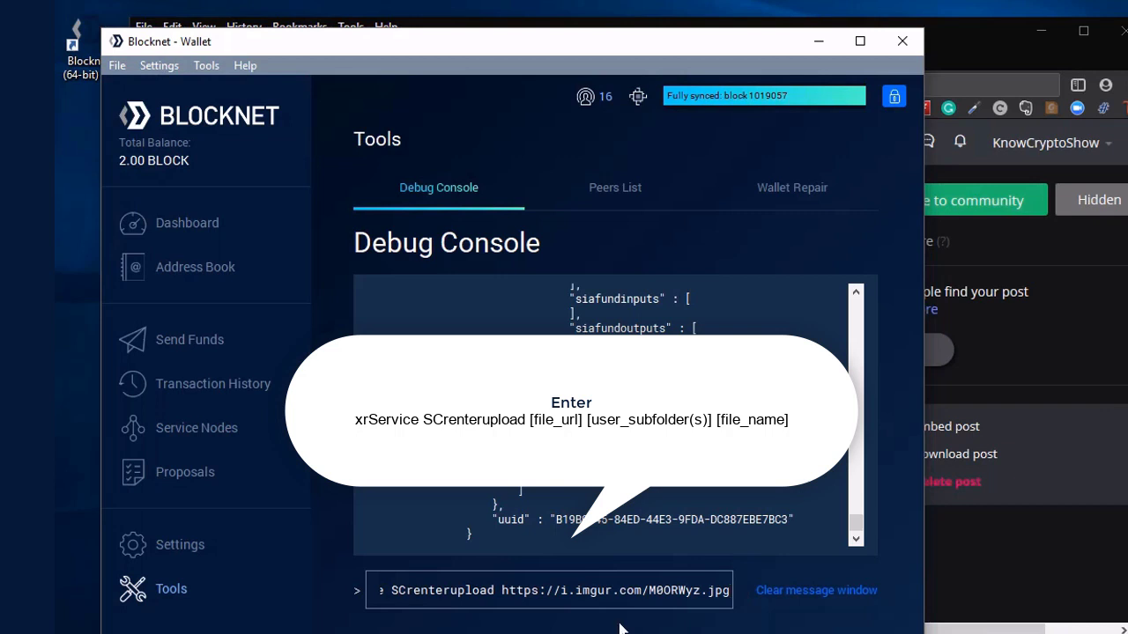
drag(501, 592, 729, 596)
click(730, 590)
text(the)
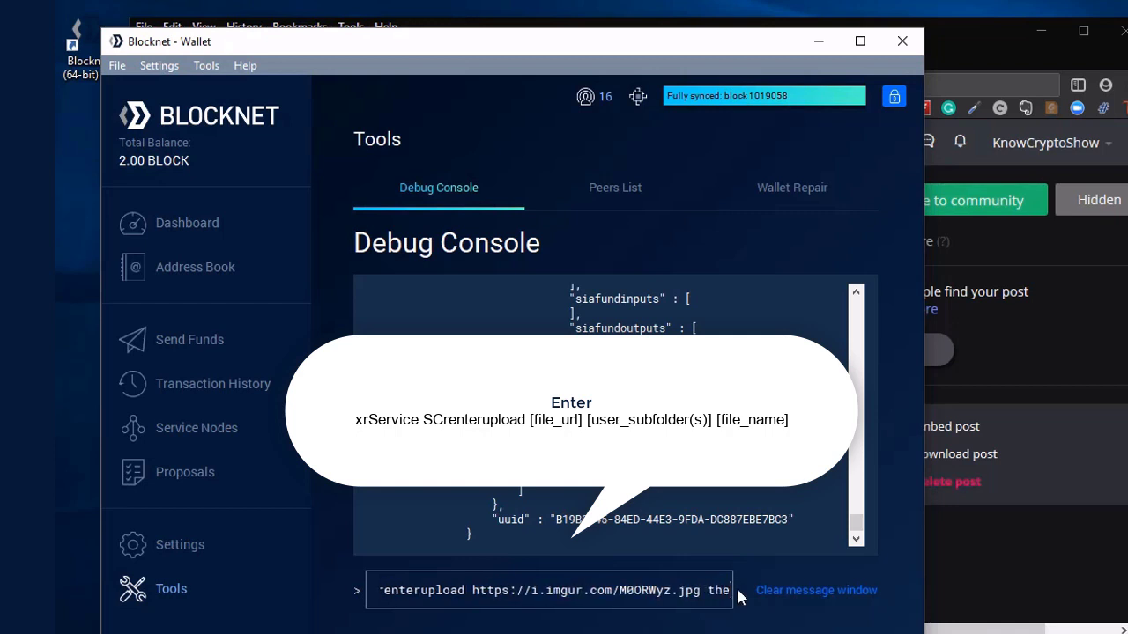
text(voice)
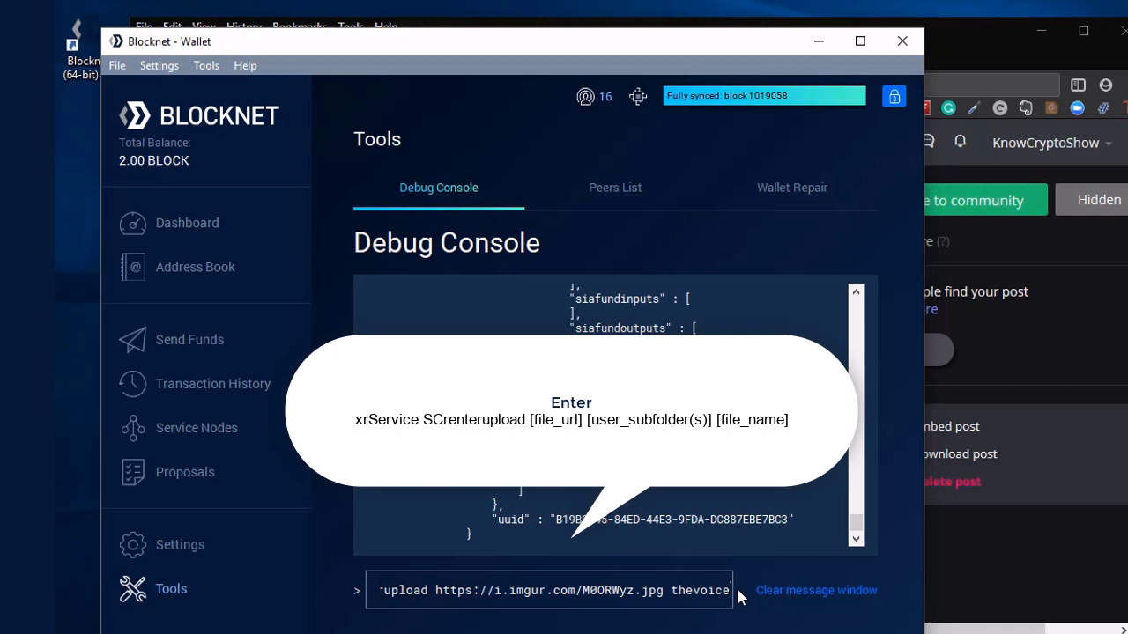
text(/pictures)
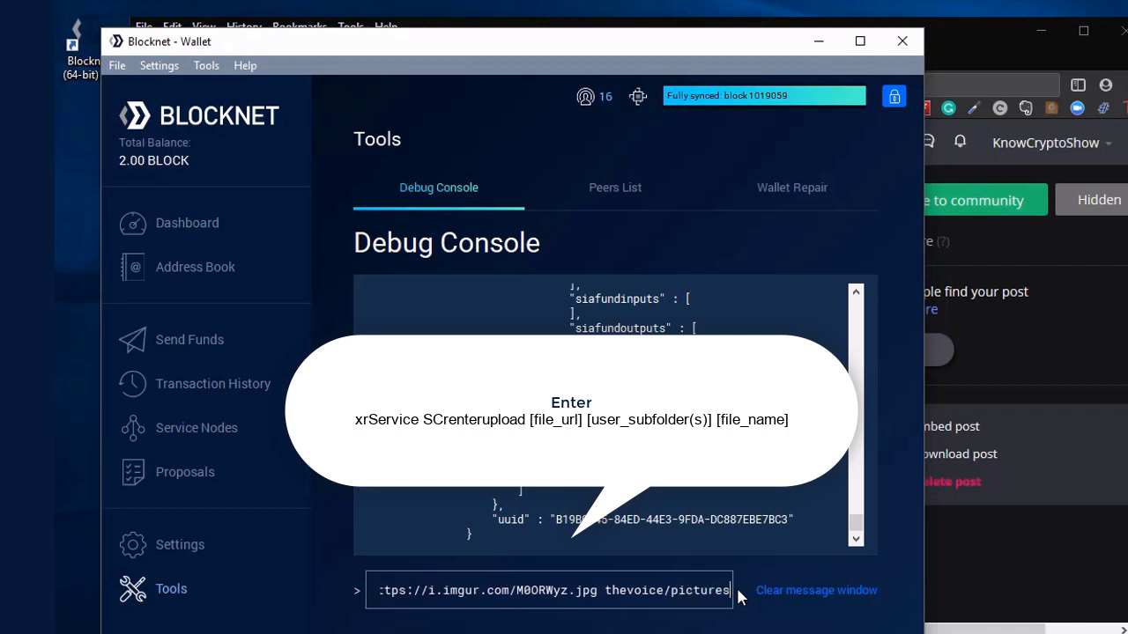
text( xr)
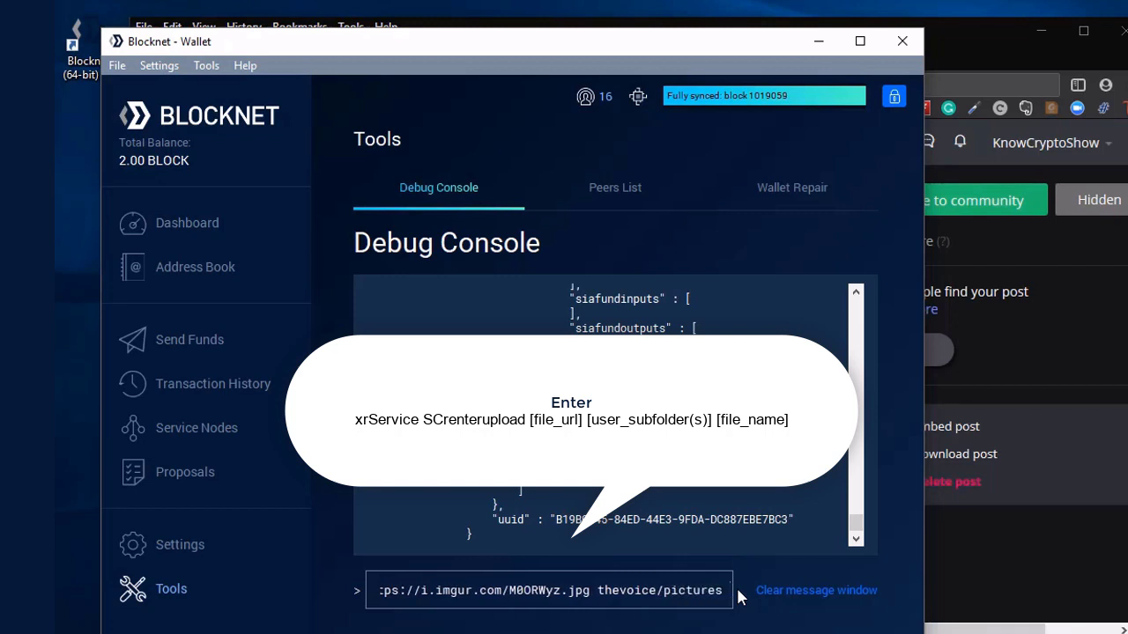
text(outer)
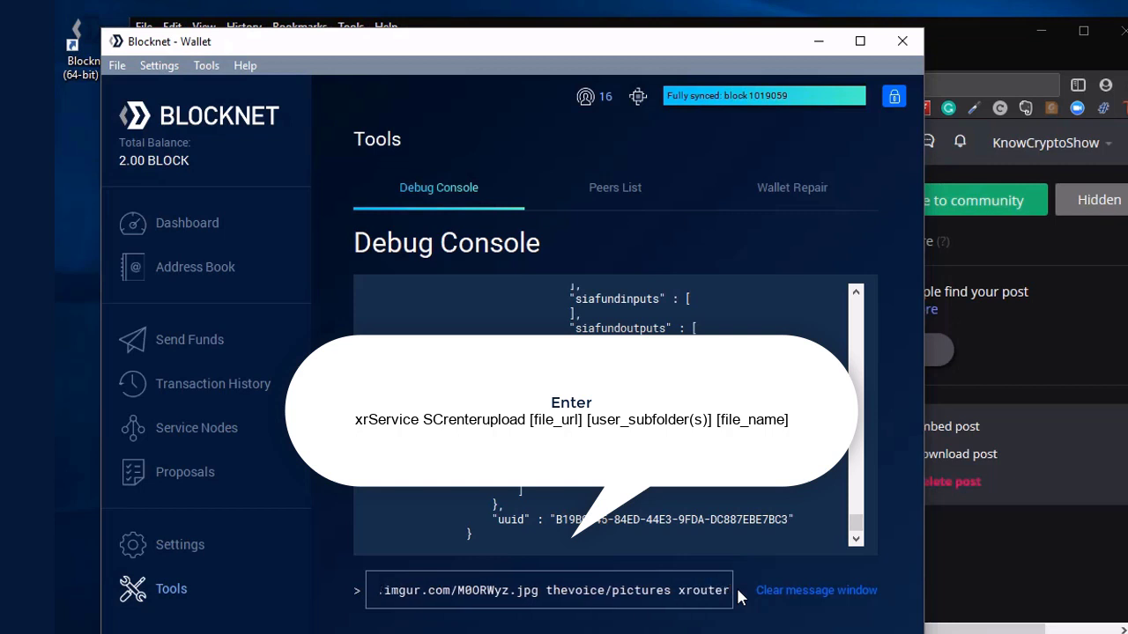
text(sia.)
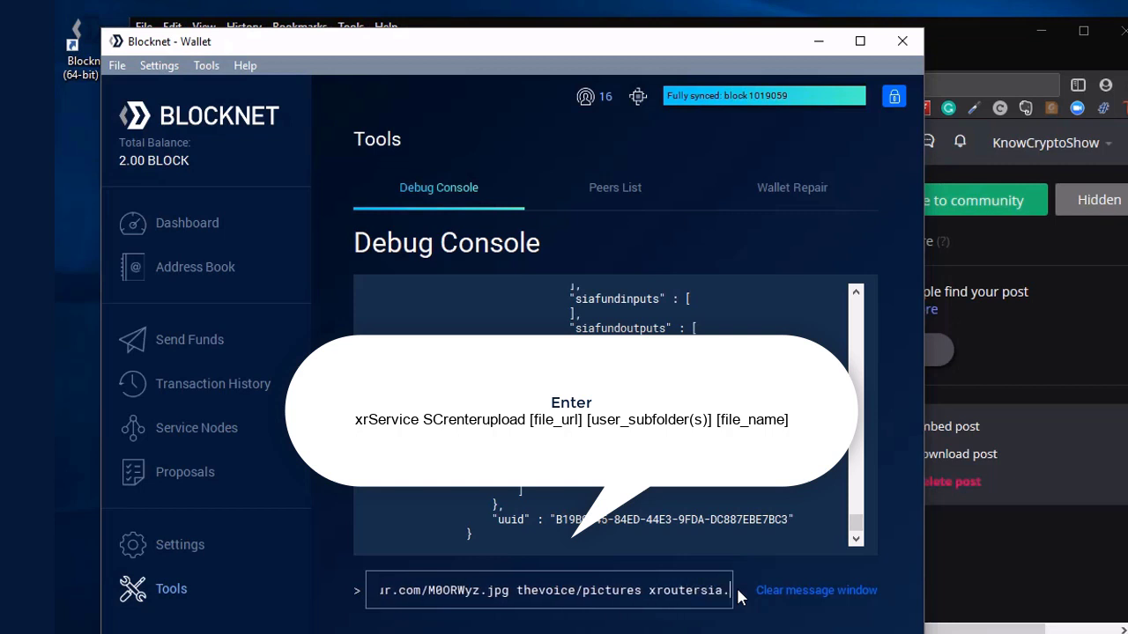
text(jpg)
key(Return)
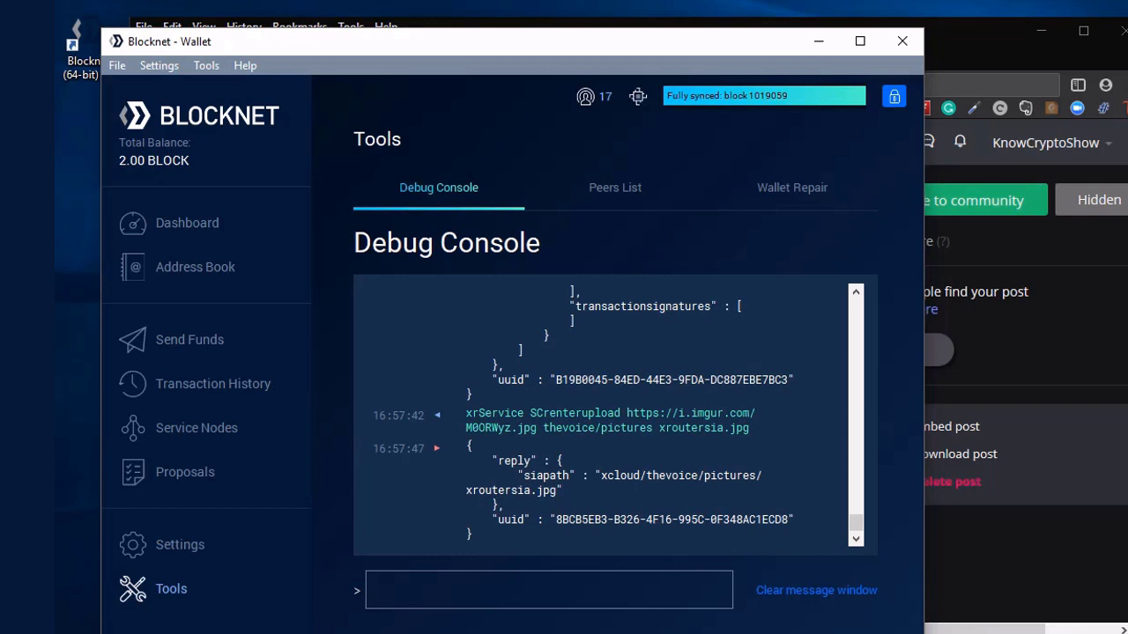
Step: Clear the console and run 'xrService SCrenterfile thvoice/pictures xroutersia.jpg', showing redundancy 0 and progress 0
click(866, 592)
text(x)
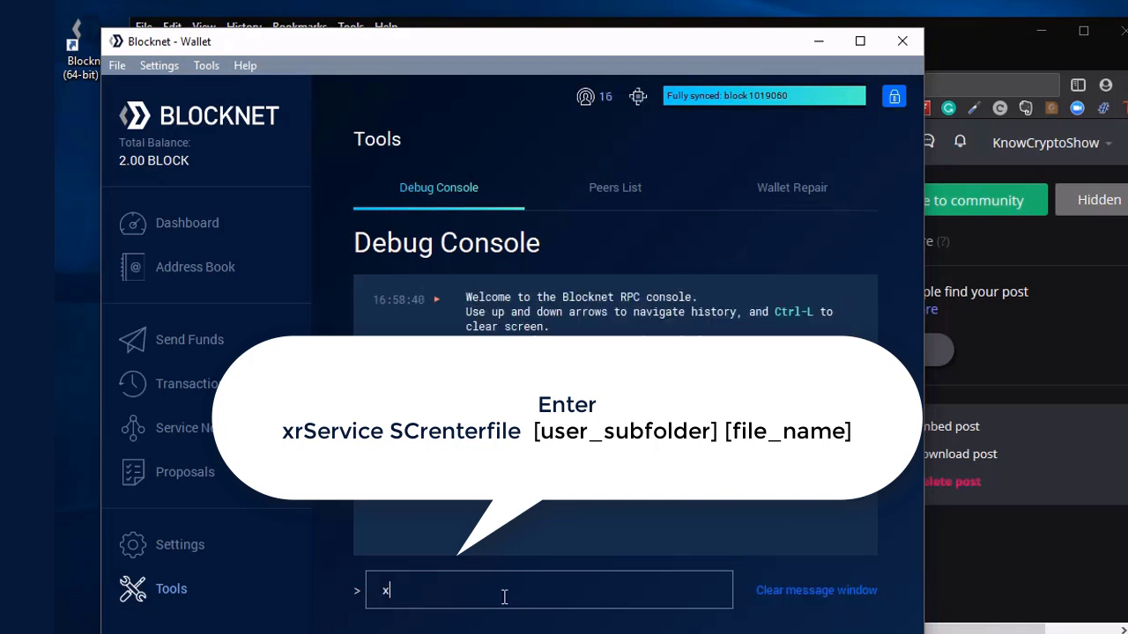
text(rService SCrenterfil)
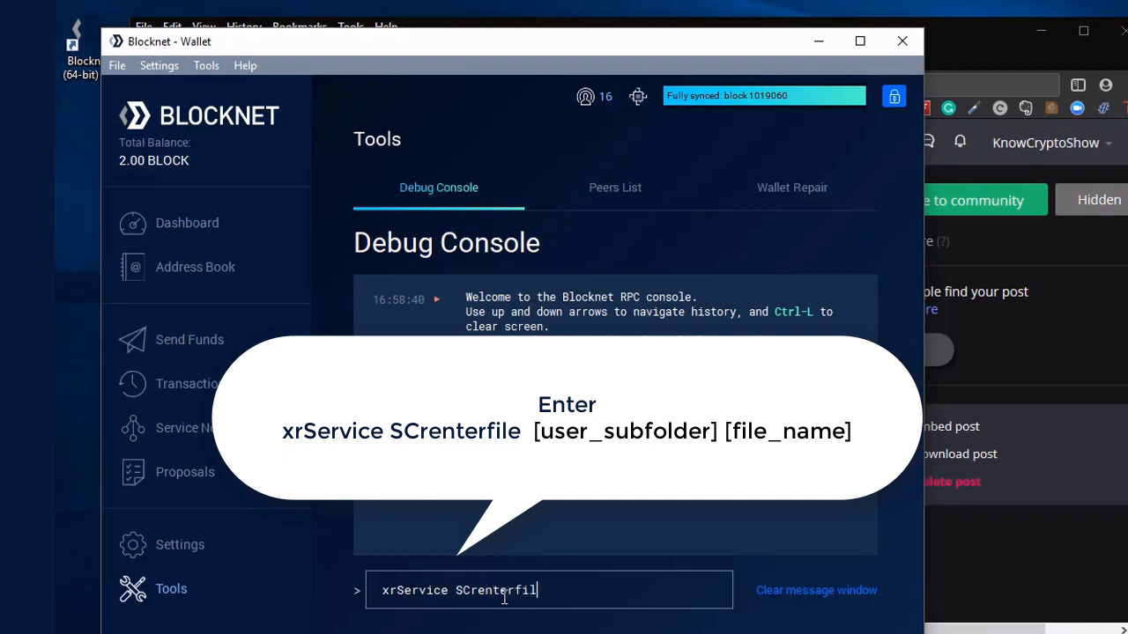
text(e thevoice/pictures )
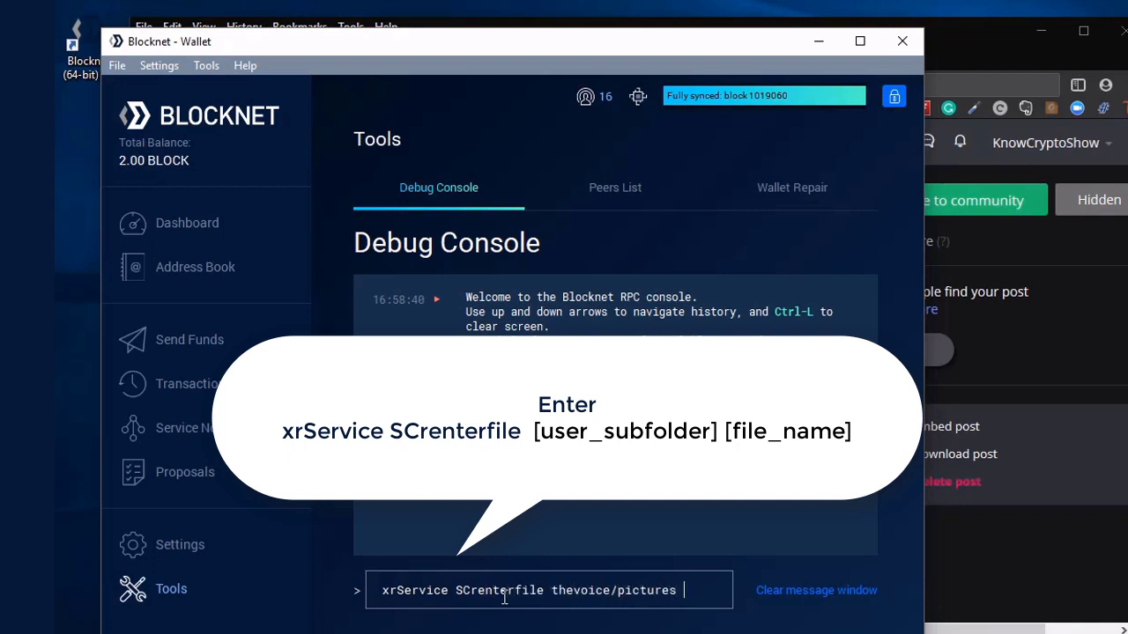
text(xroutersia)
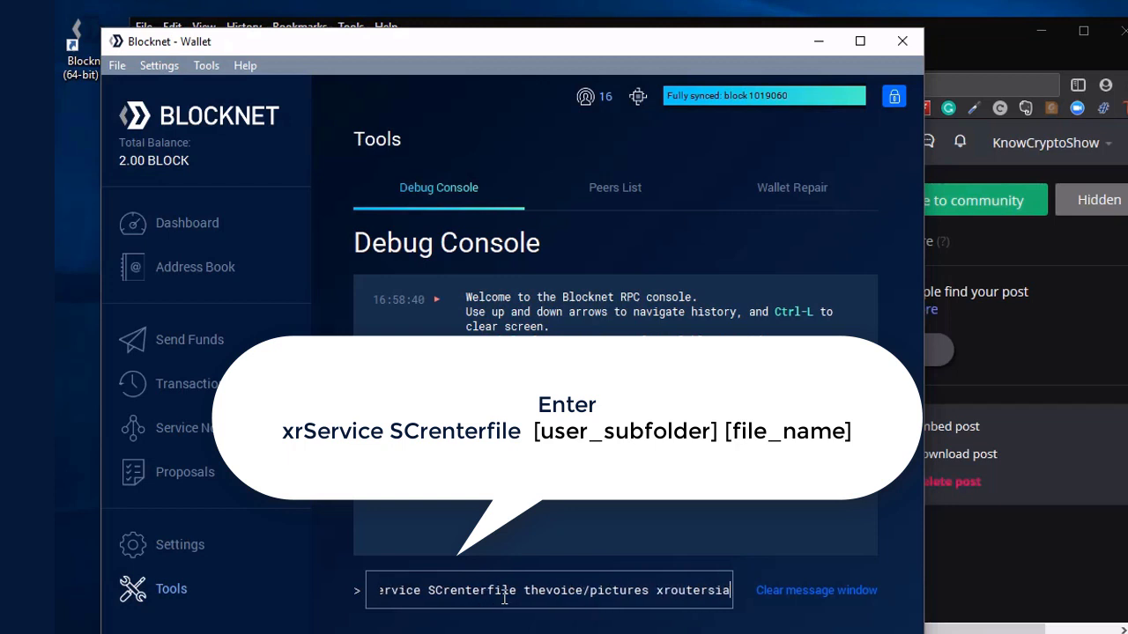
text(.jpg)
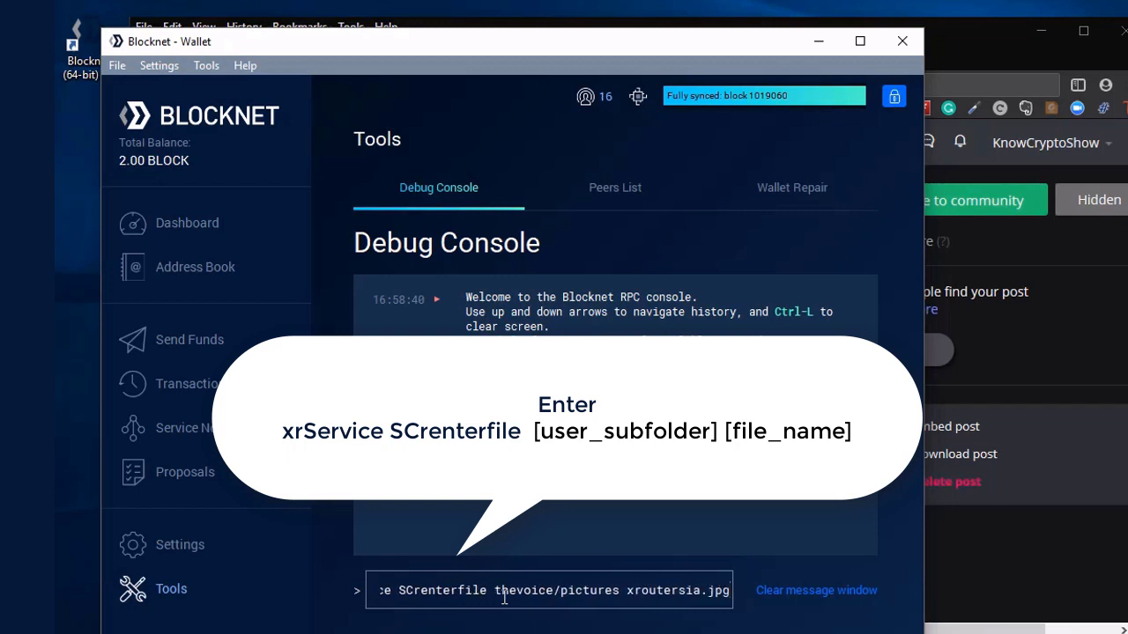
key(Return)
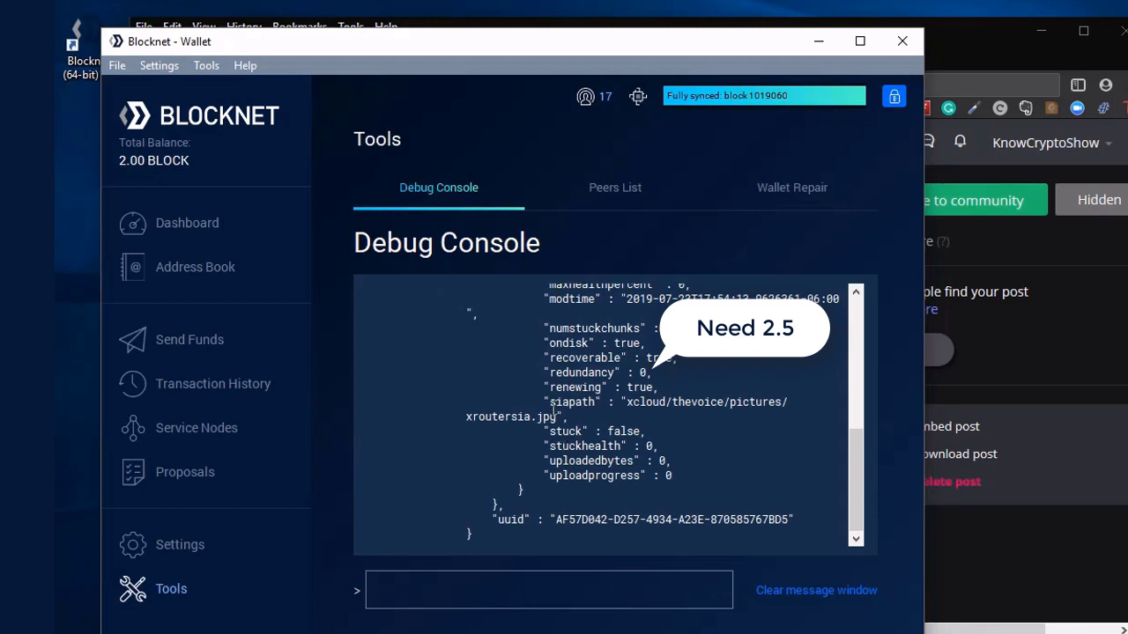
Step: Highlight the redundancy 0 and uploadprogress 0 values in the status output
drag(546, 375, 649, 379)
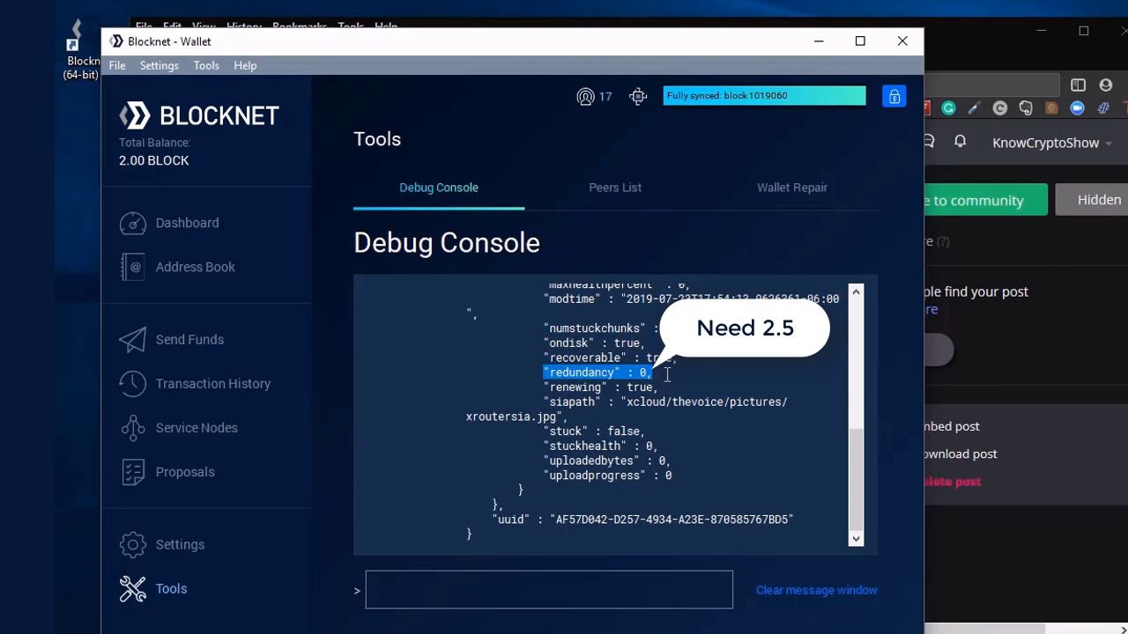
click(544, 476)
drag(544, 475, 673, 476)
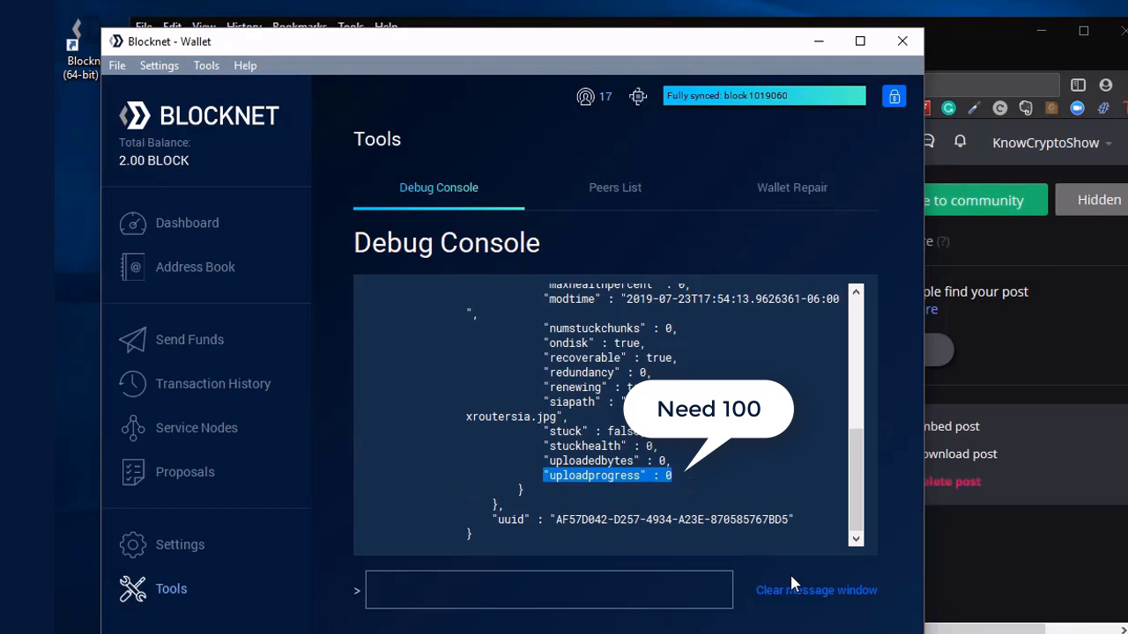
click(596, 580)
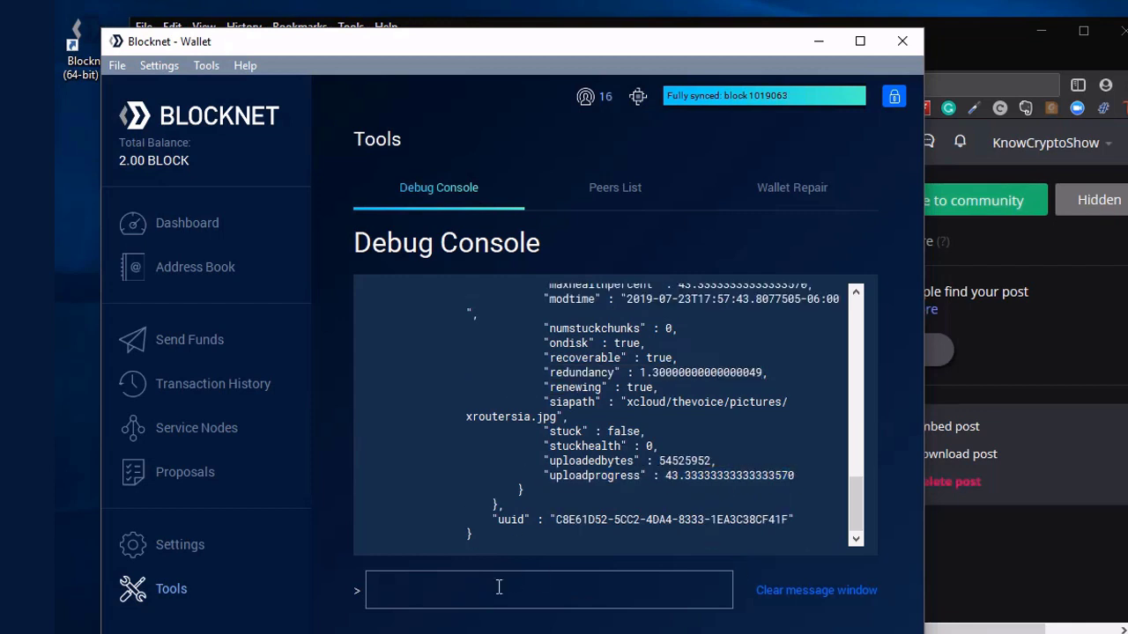
Step: Re-run the SCrenterfile check until xroutersia.jpg reports uploadprogress 100 and redundancy 3
key(Up)
key(Return)
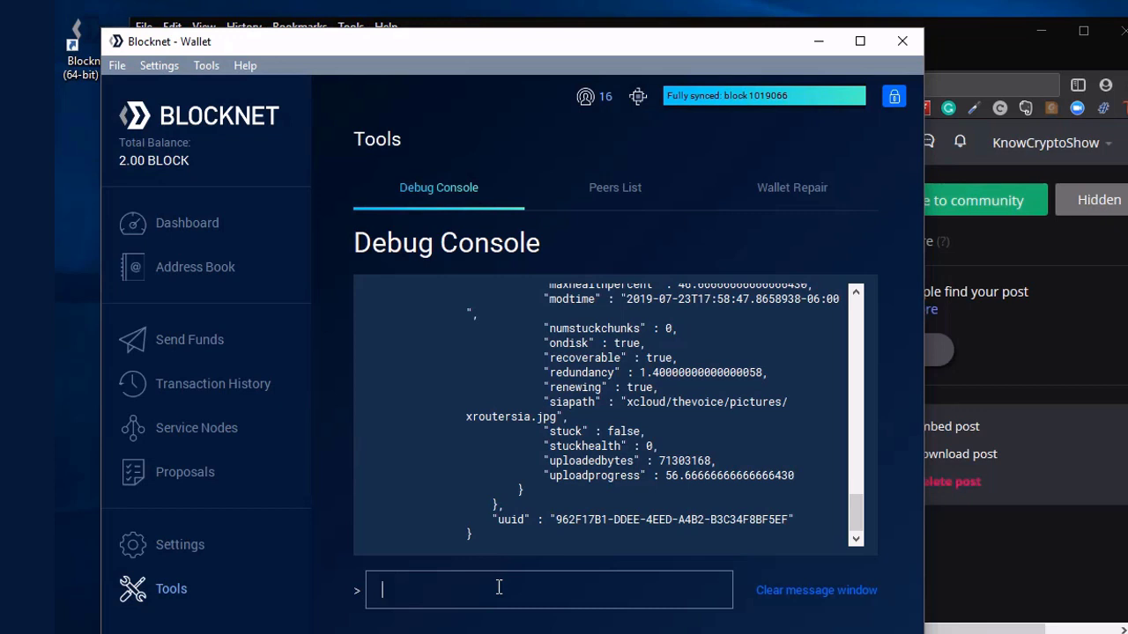
key(Up)
key(Return)
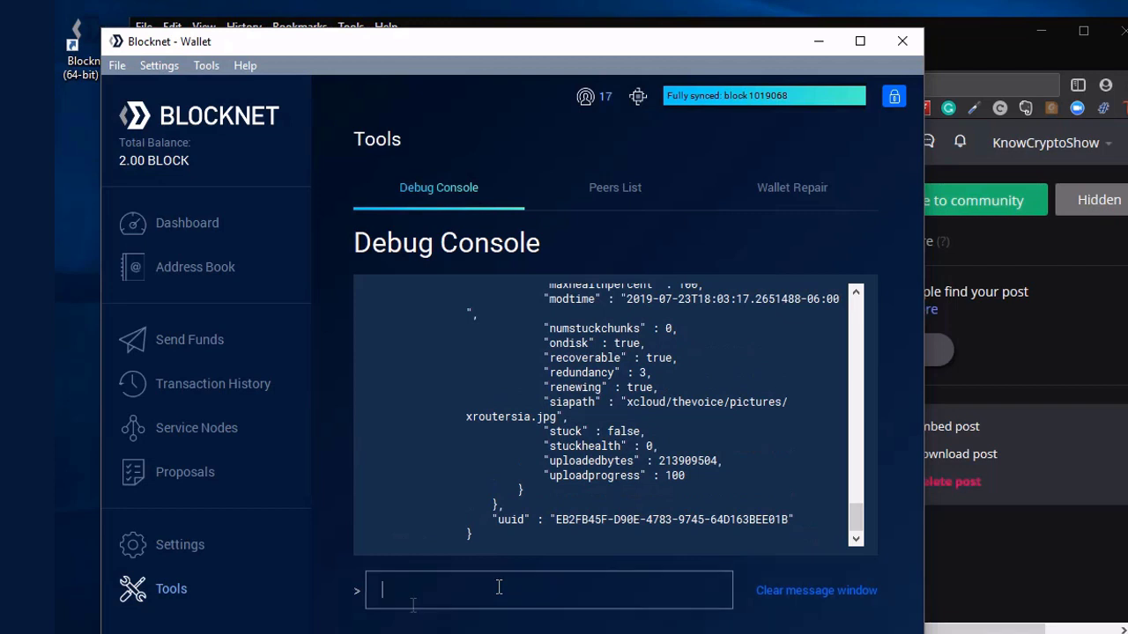
Step: Clear the console and run 'xrService SCrenterdownload thevoice/pictures xroutersia.jpg pixeldrain'
click(793, 592)
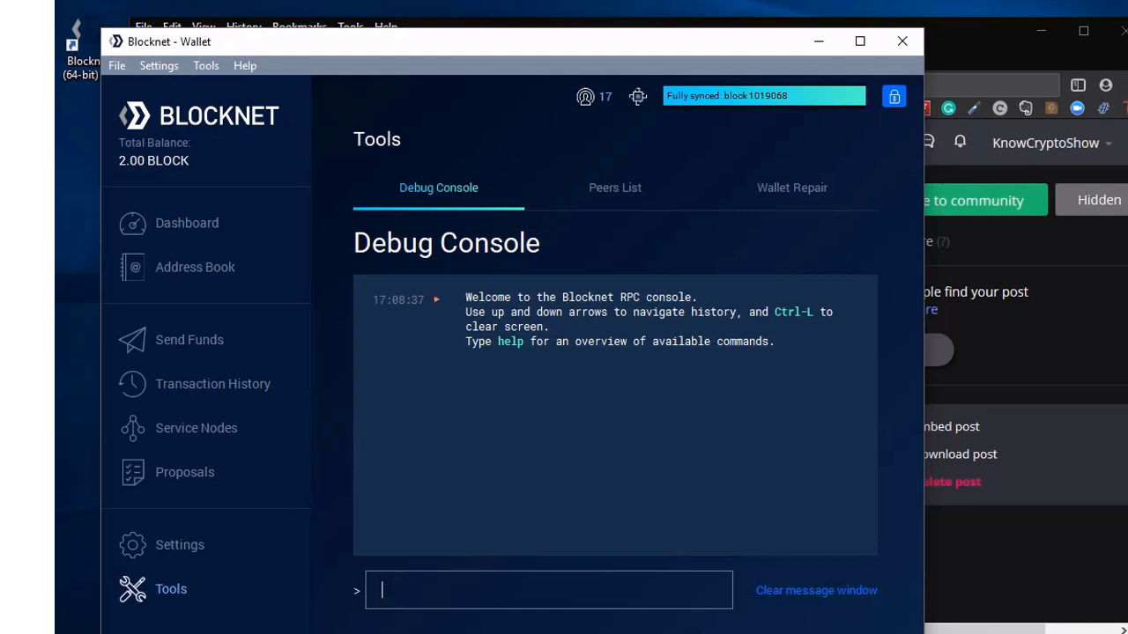
text(xrS)
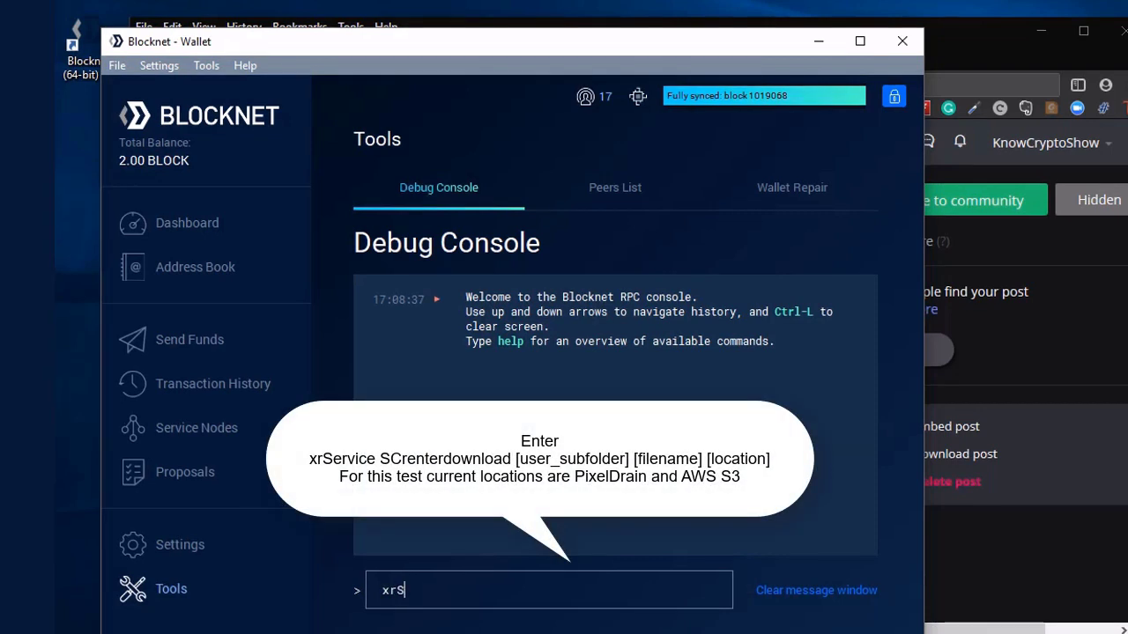
text(ervice SCrenterd)
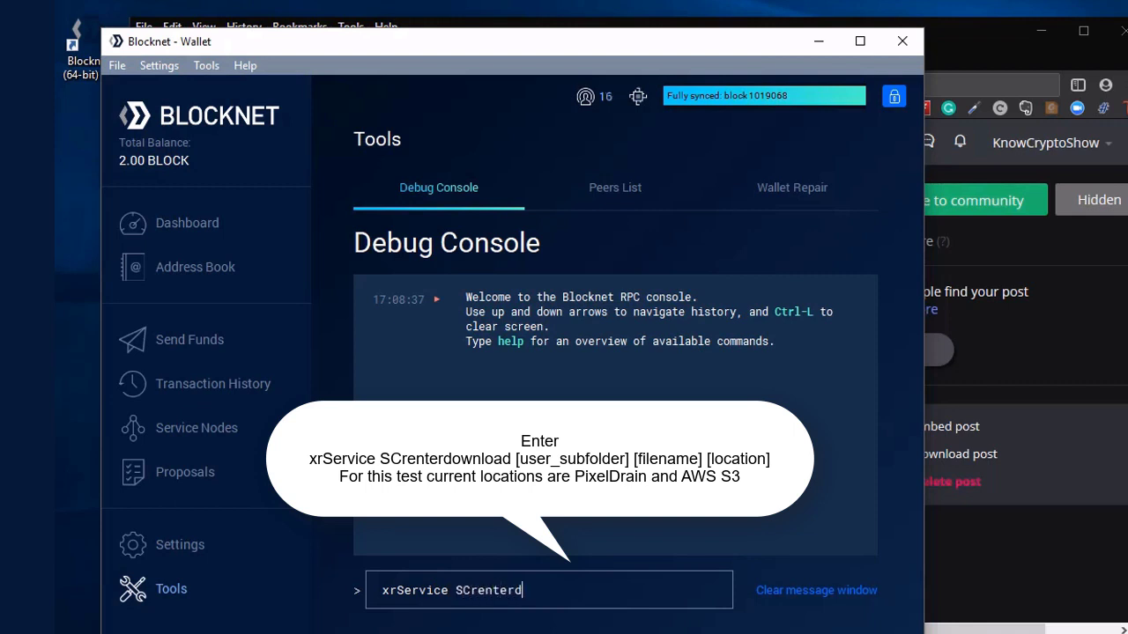
text(ownload thevoice)
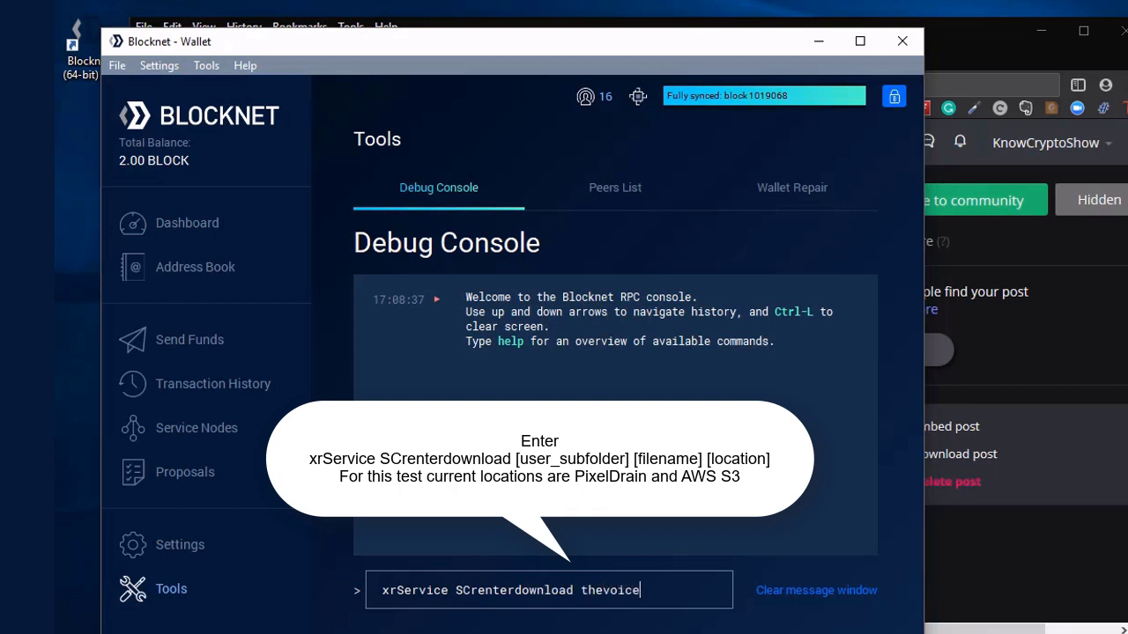
text(/pictures xrouters)
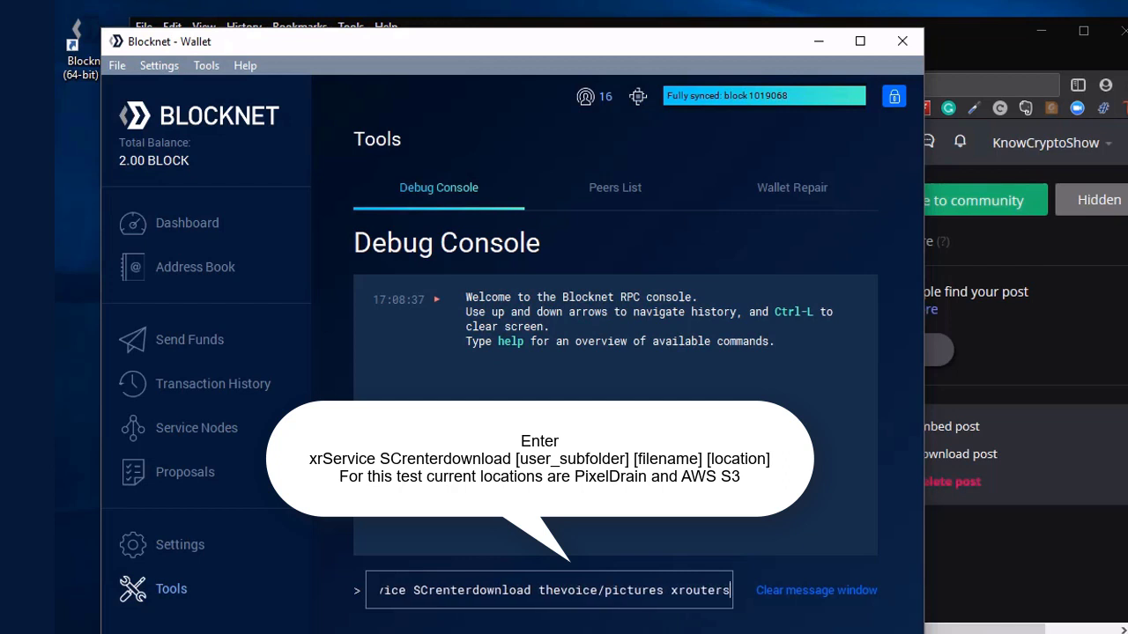
text(ia.jp)
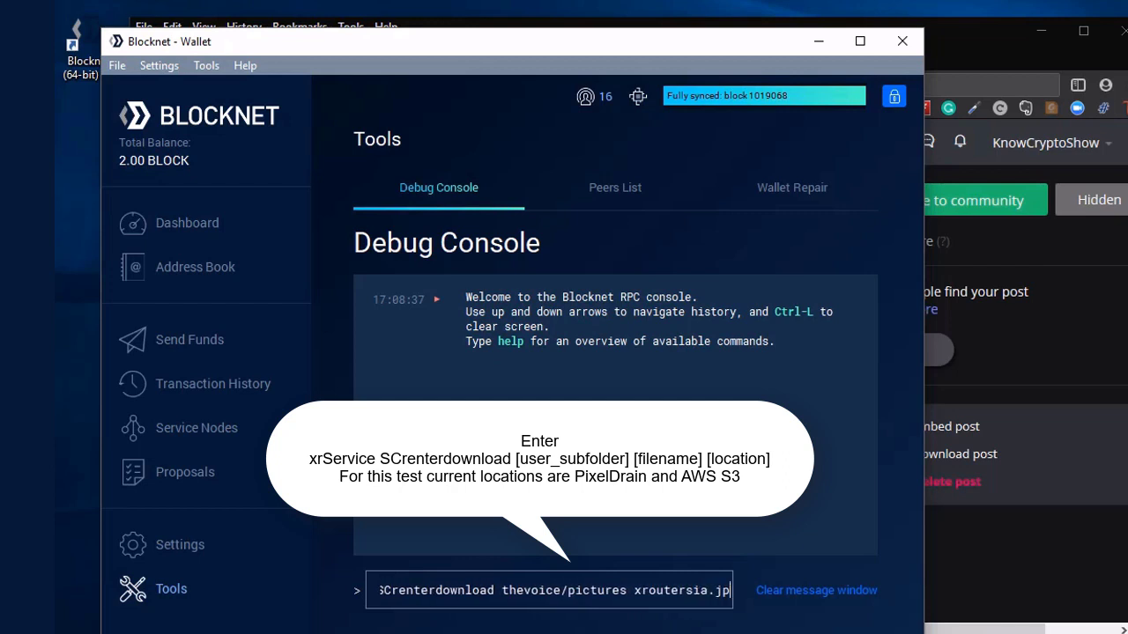
text(g p)
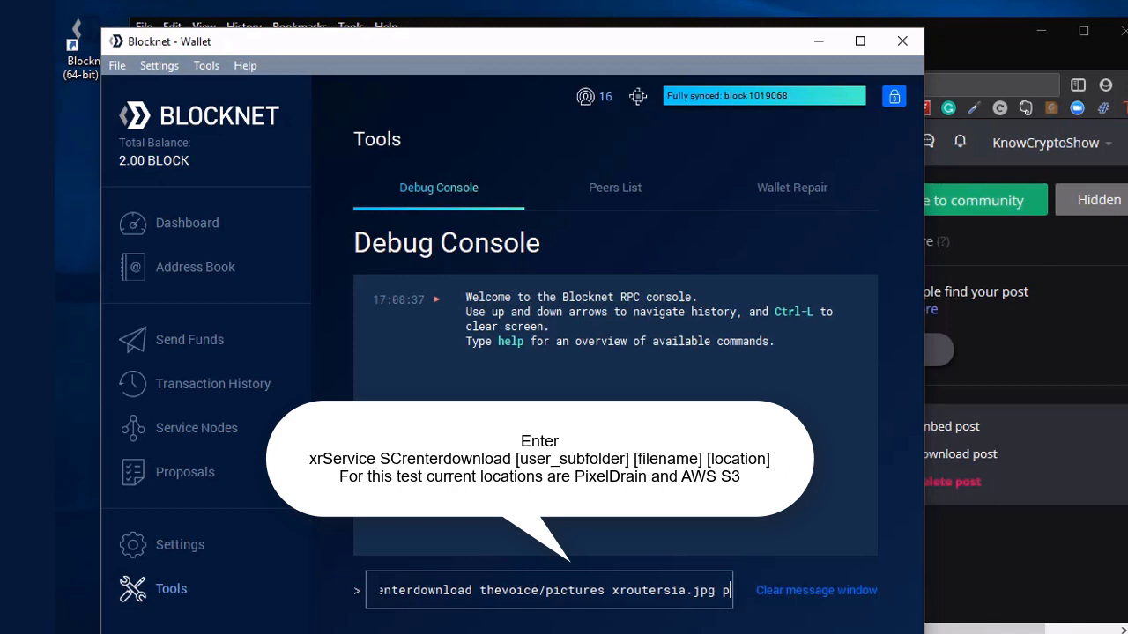
text(ixeldr)
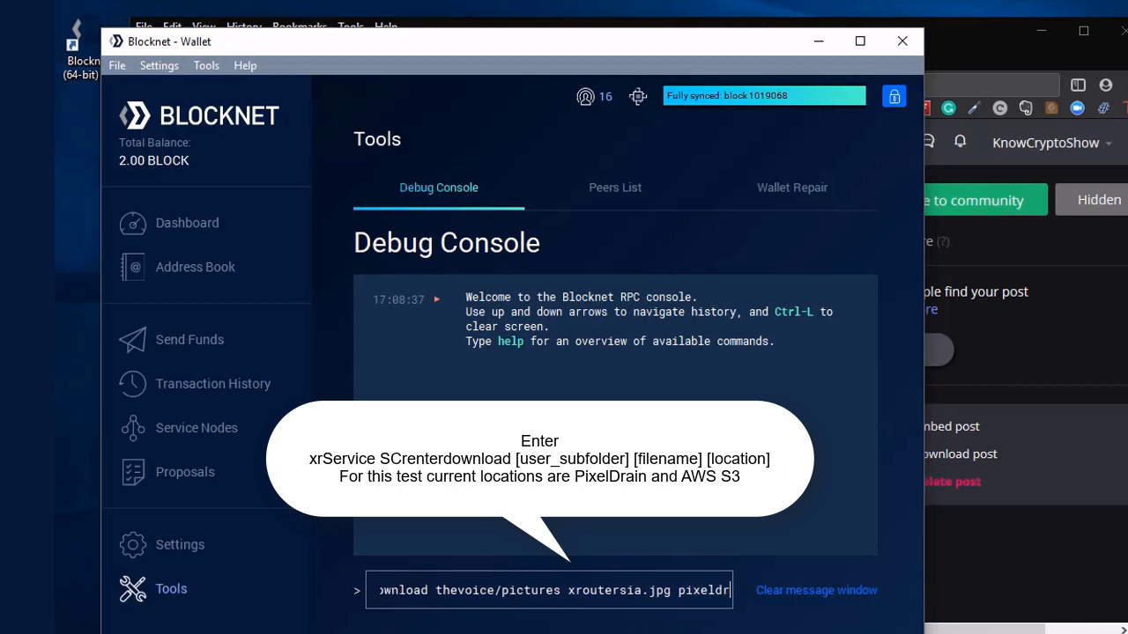
text(ain)
key(Return)
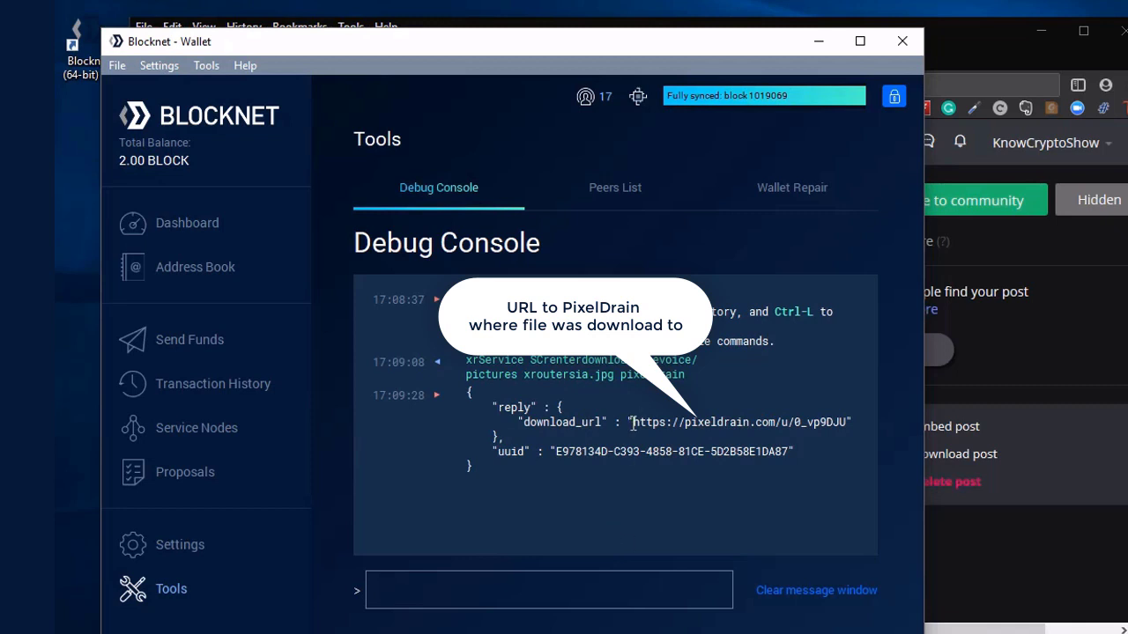
Step: Copy the returned PixelDrain download_url and bring the web browser to the front
drag(632, 425, 845, 425)
right_click(838, 428)
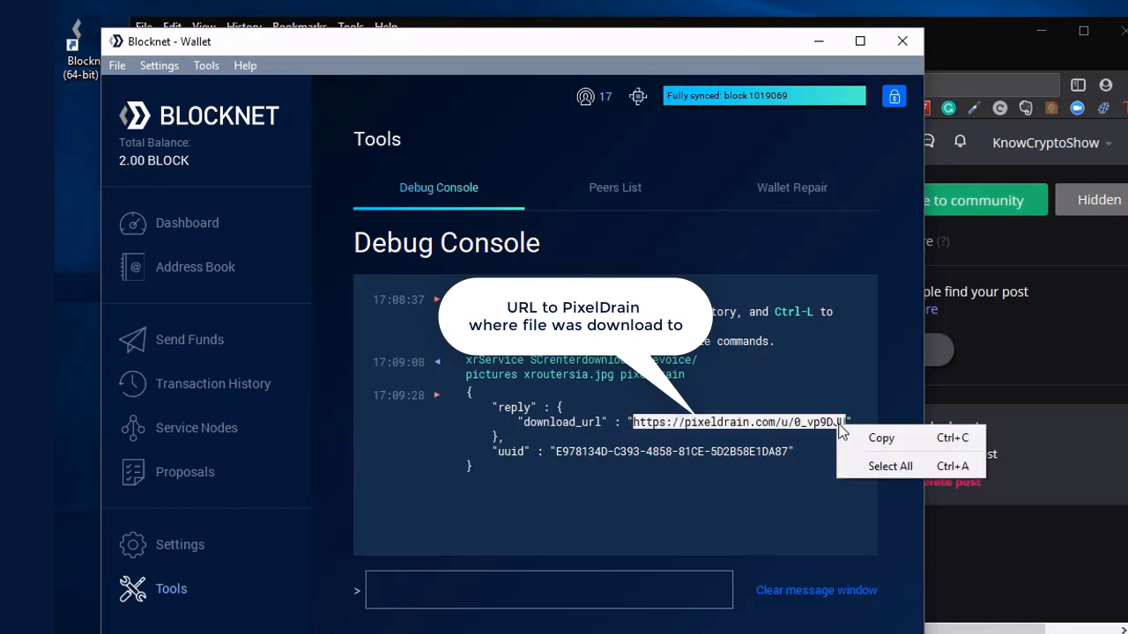
click(855, 436)
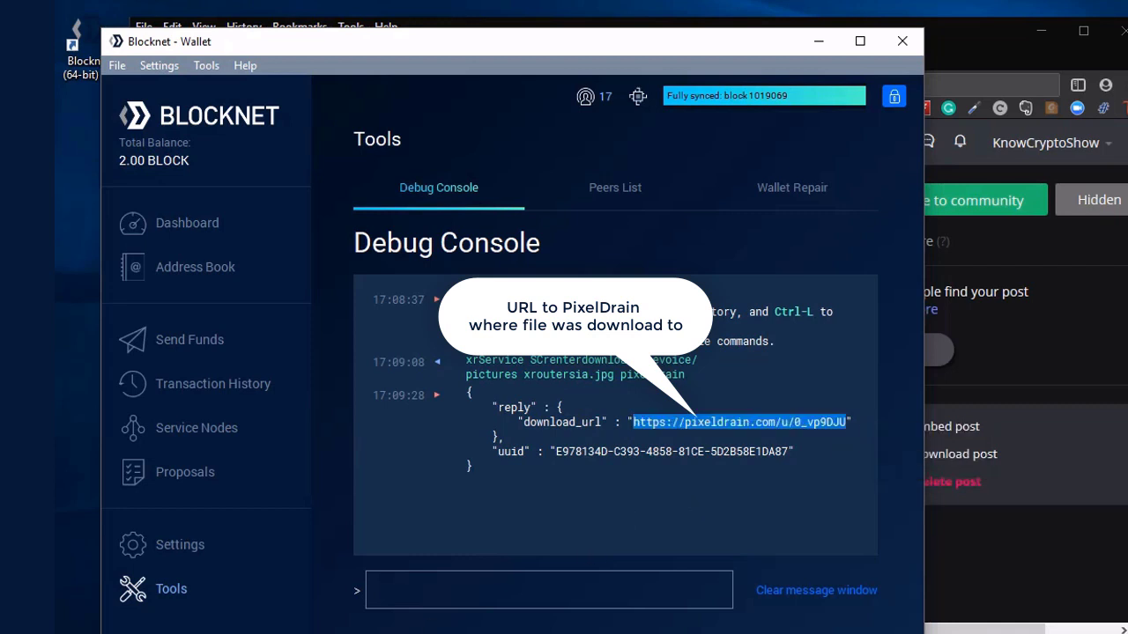
click(493, 614)
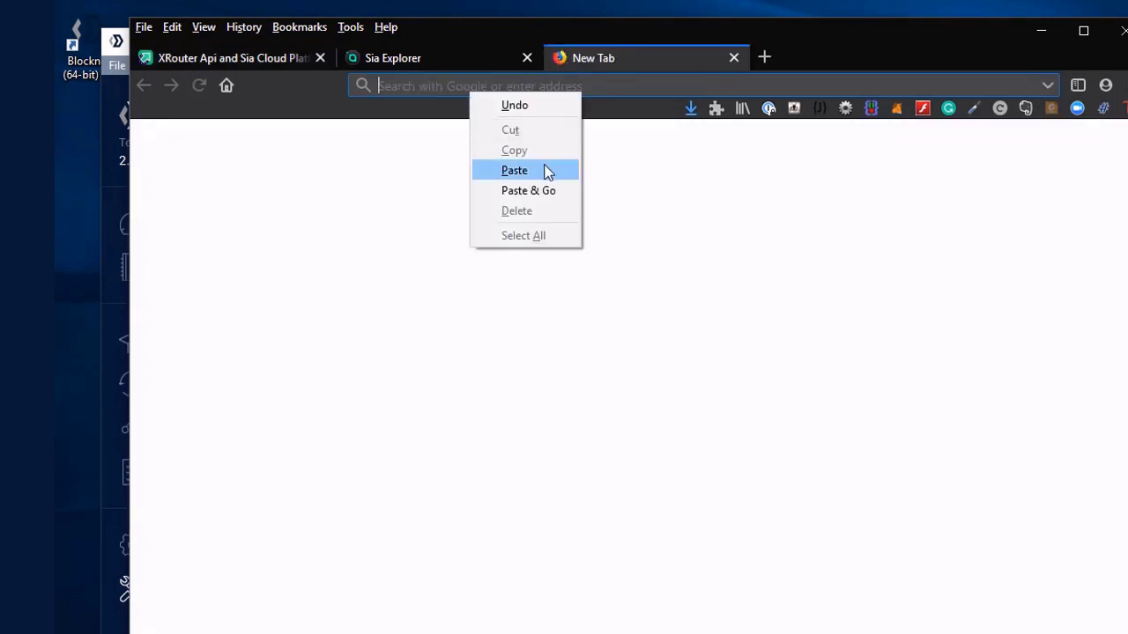
Step: Paste the PixelDrain link into the address bar and load the xroutersia.jpg page
click(545, 170)
key(Return)
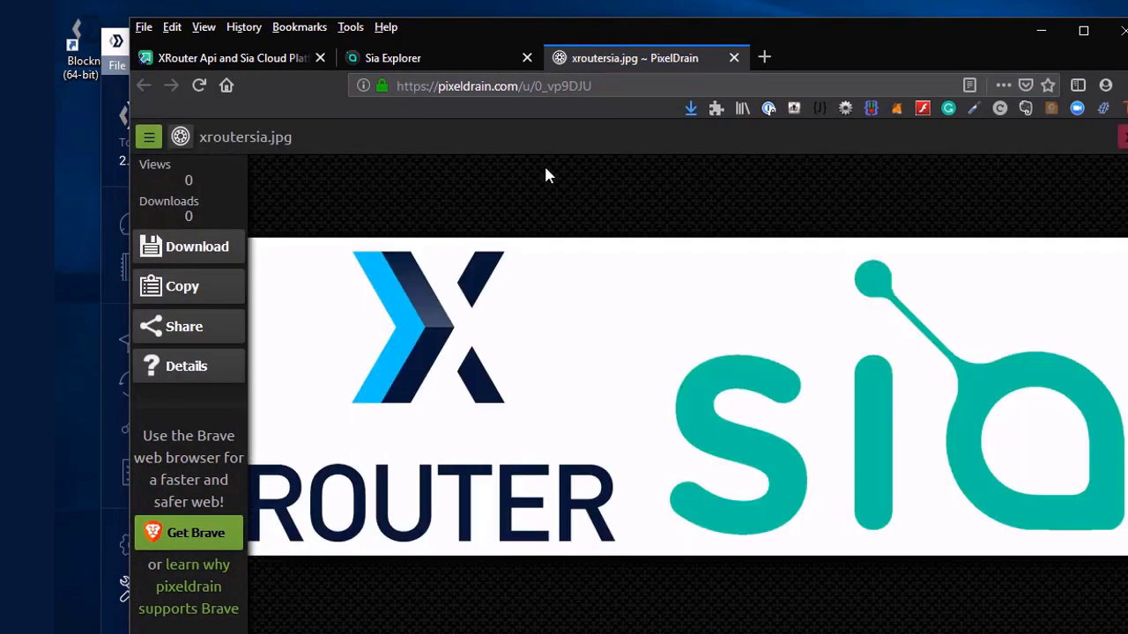
drag(639, 381, 649, 373)
Step: Re-run the xroutersia.jpg SCrenterdownload command with s3 in place of pixeldrain
click(521, 599)
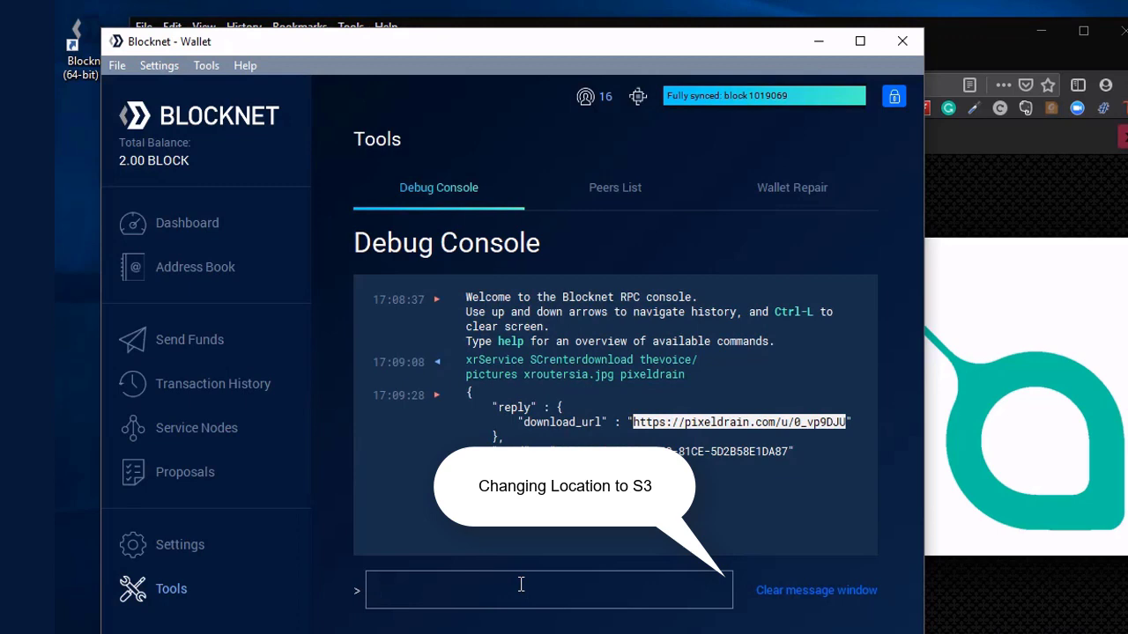
key(Up)
key(BackSpace)
key(BackSpace)
key(BackSpace)
key(BackSpace)
key(BackSpace)
key(BackSpace)
key(BackSpace)
key(BackSpace)
key(BackSpace)
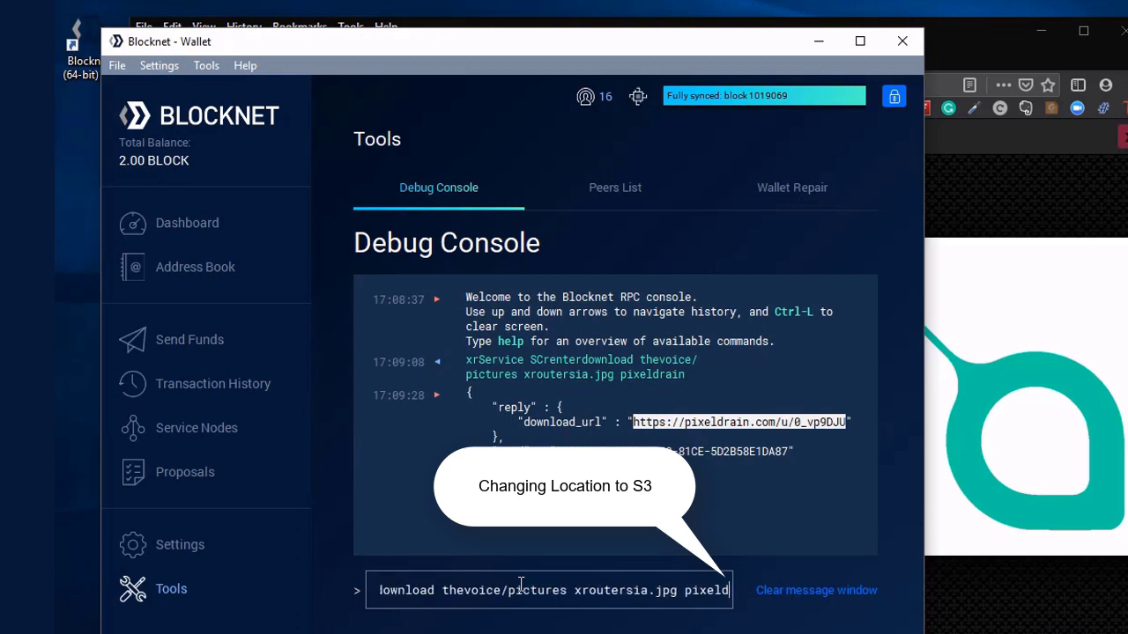
key(BackSpace)
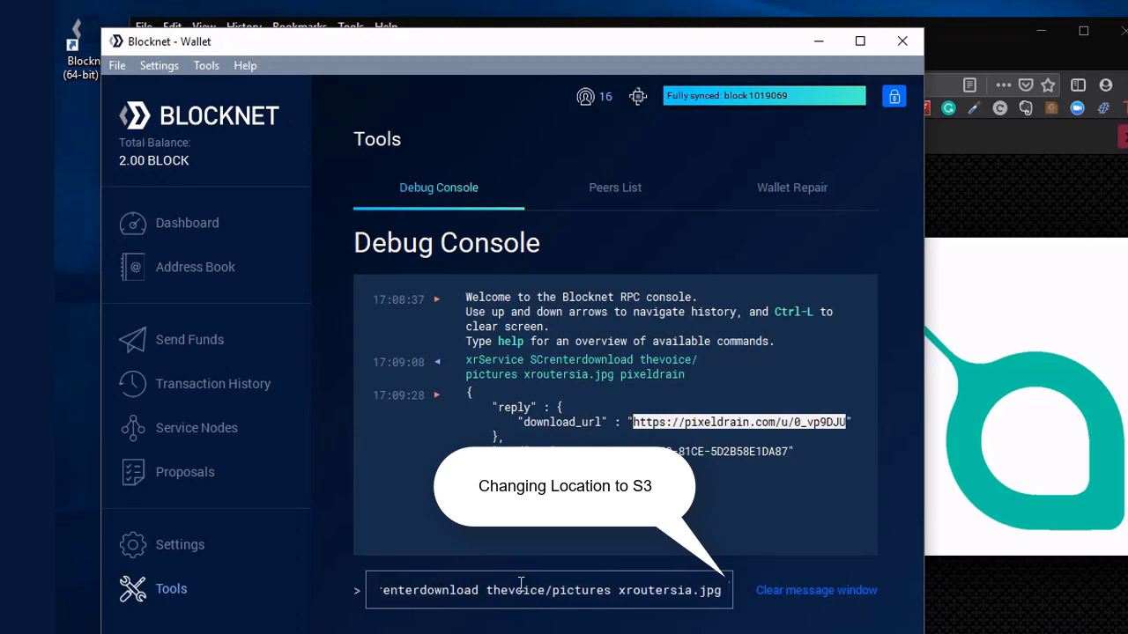
text(s3)
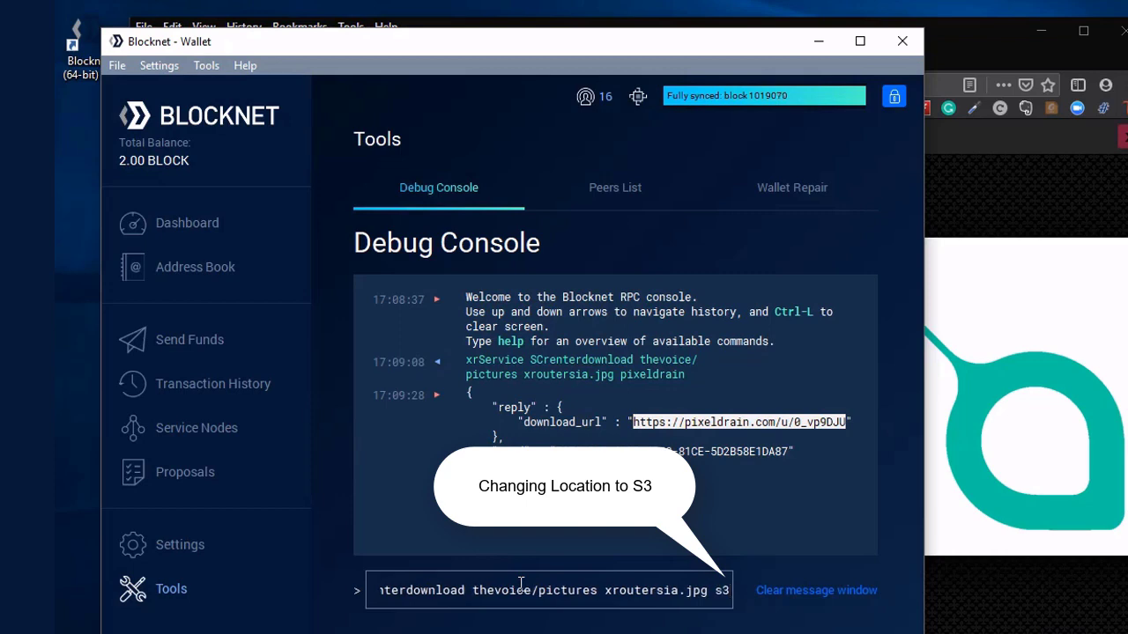
key(Return)
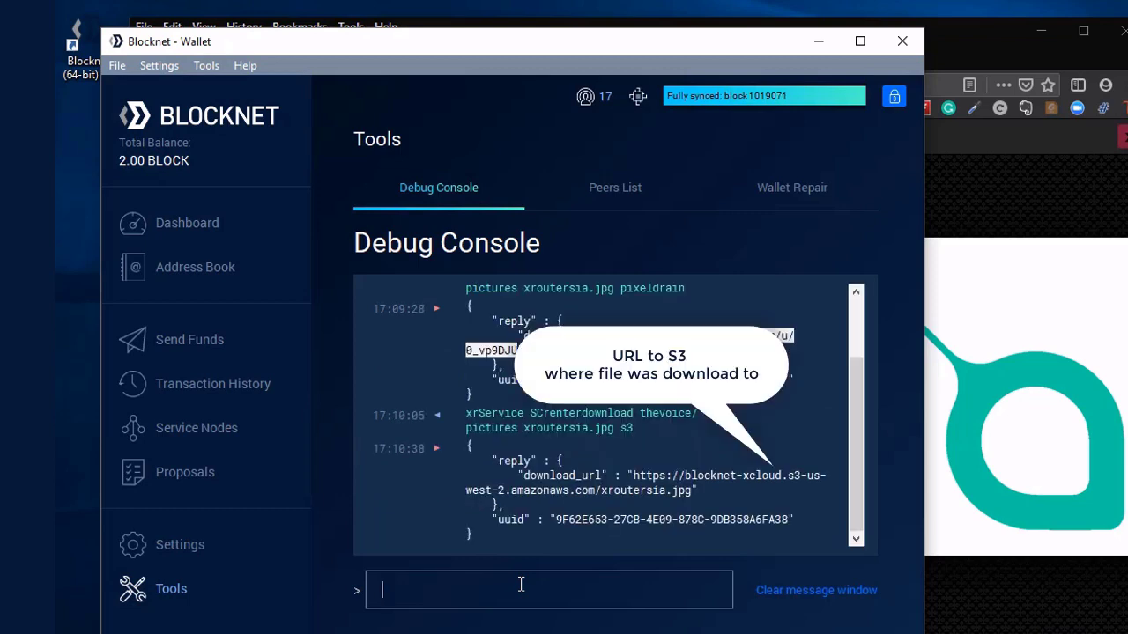
Step: Copy the returned blocknet-xcloud S3 download link
click(632, 476)
drag(632, 476, 696, 496)
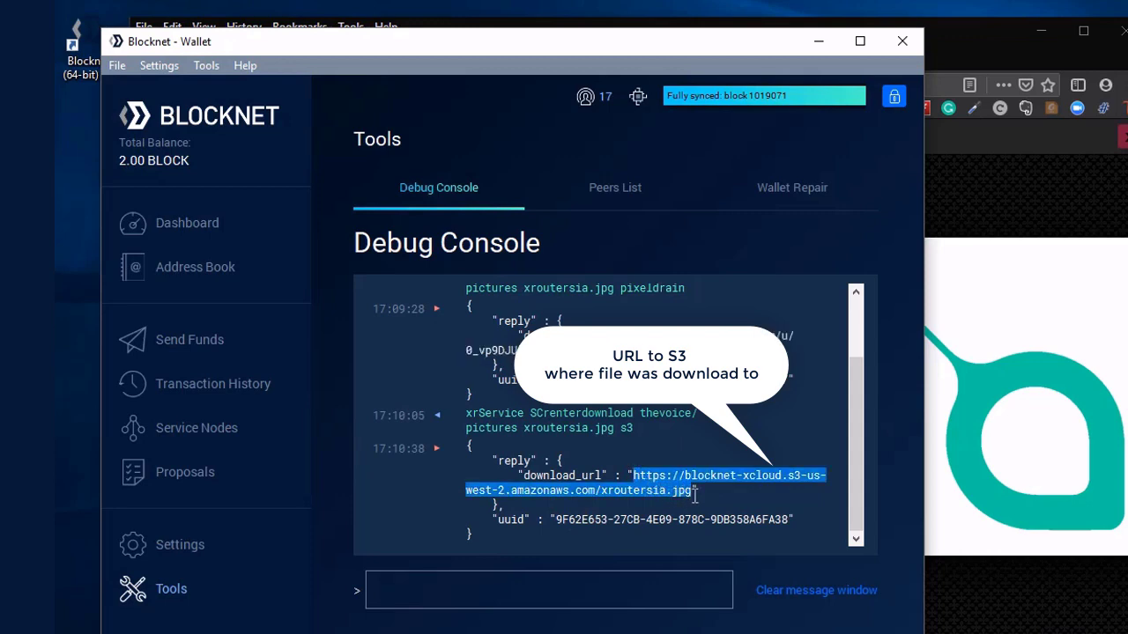
right_click(684, 483)
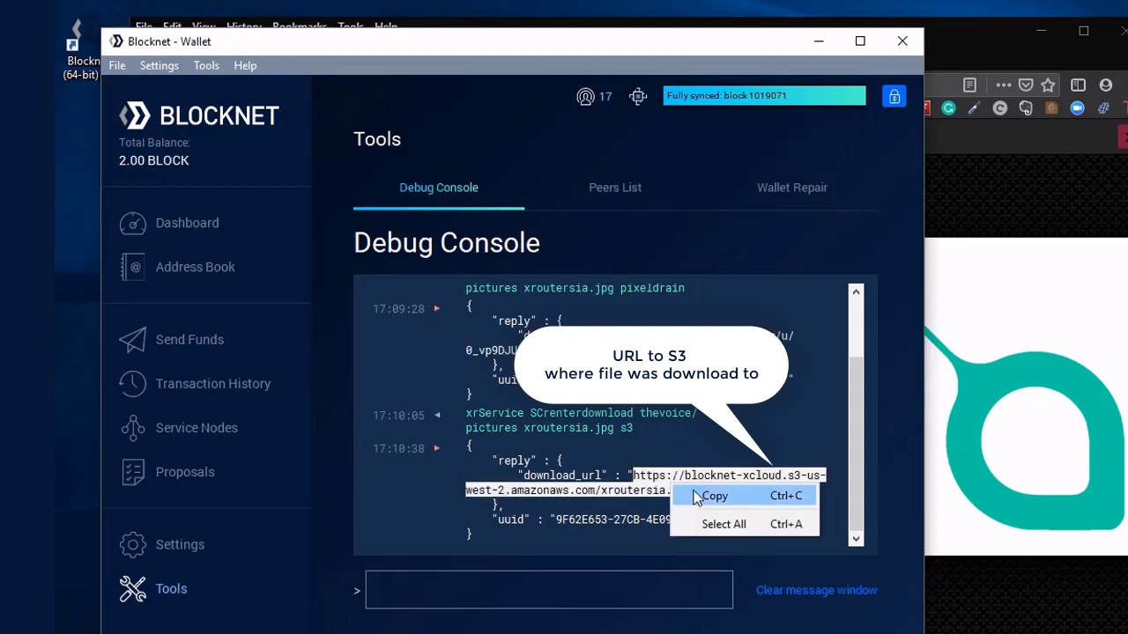
click(699, 497)
Step: Load the S3 link in a new Firefox tab and view the 107 KB xroutersia.jpg in Photos
click(980, 32)
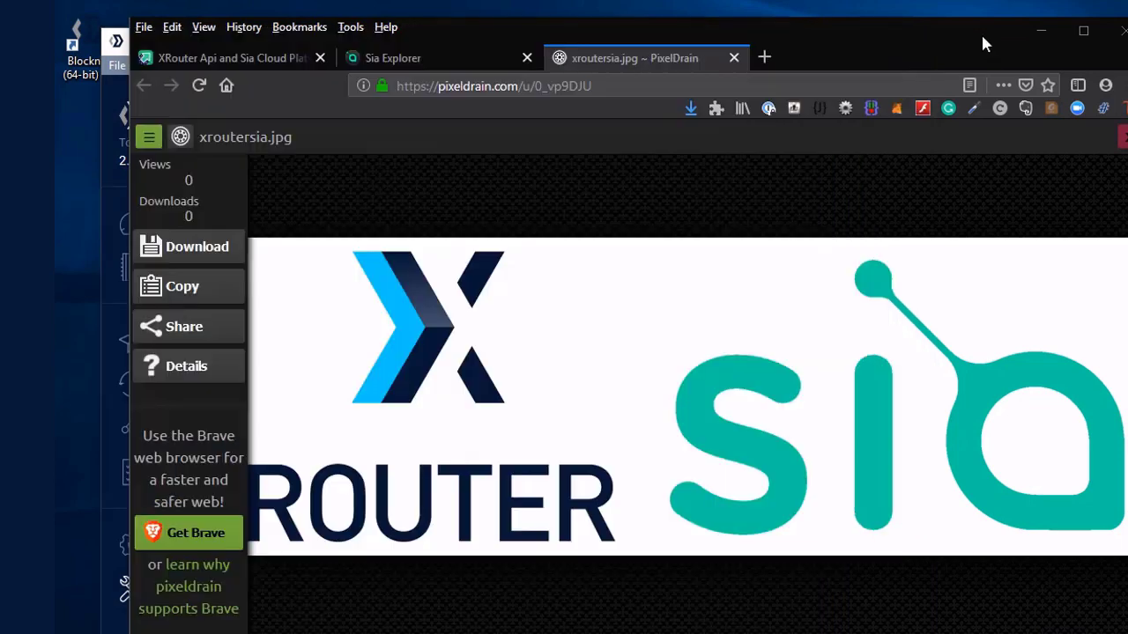
click(763, 58)
right_click(481, 86)
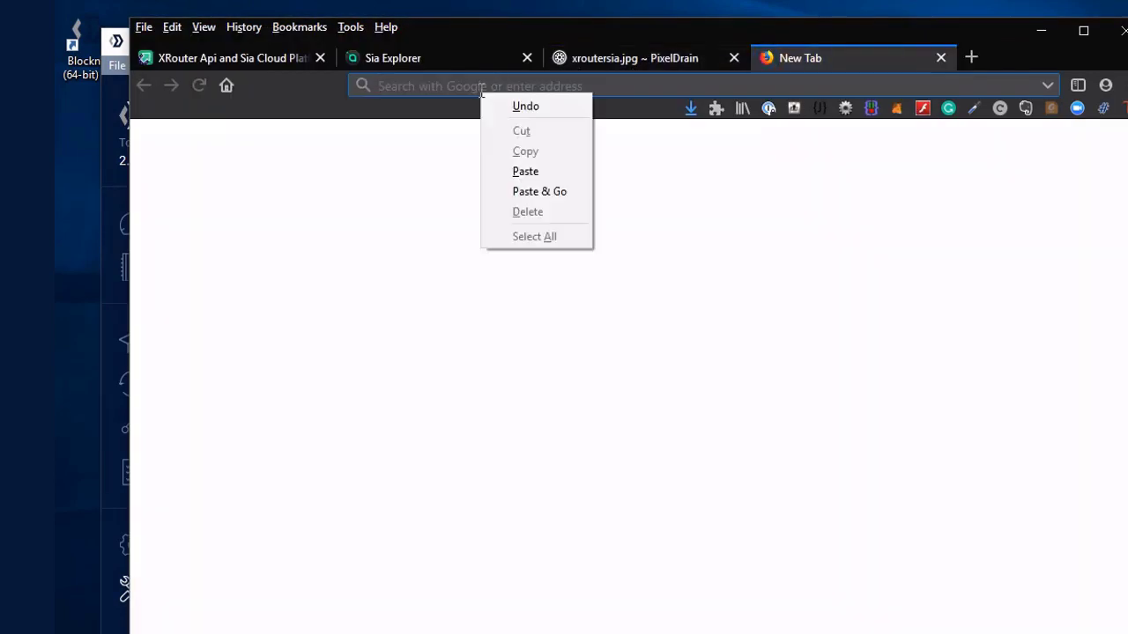
click(569, 172)
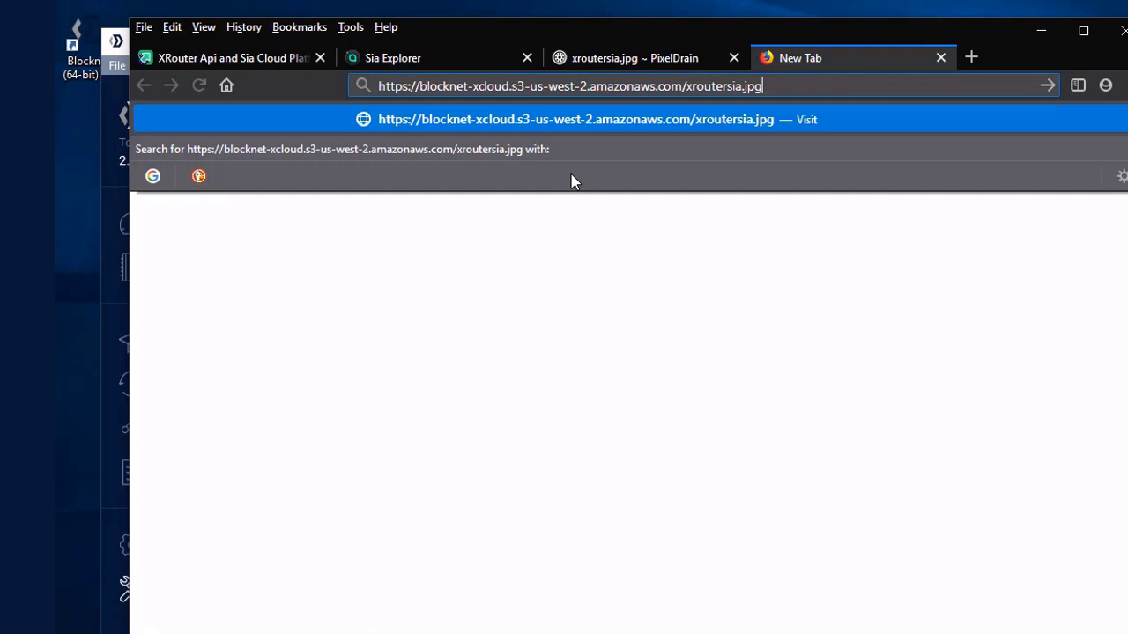
key(Return)
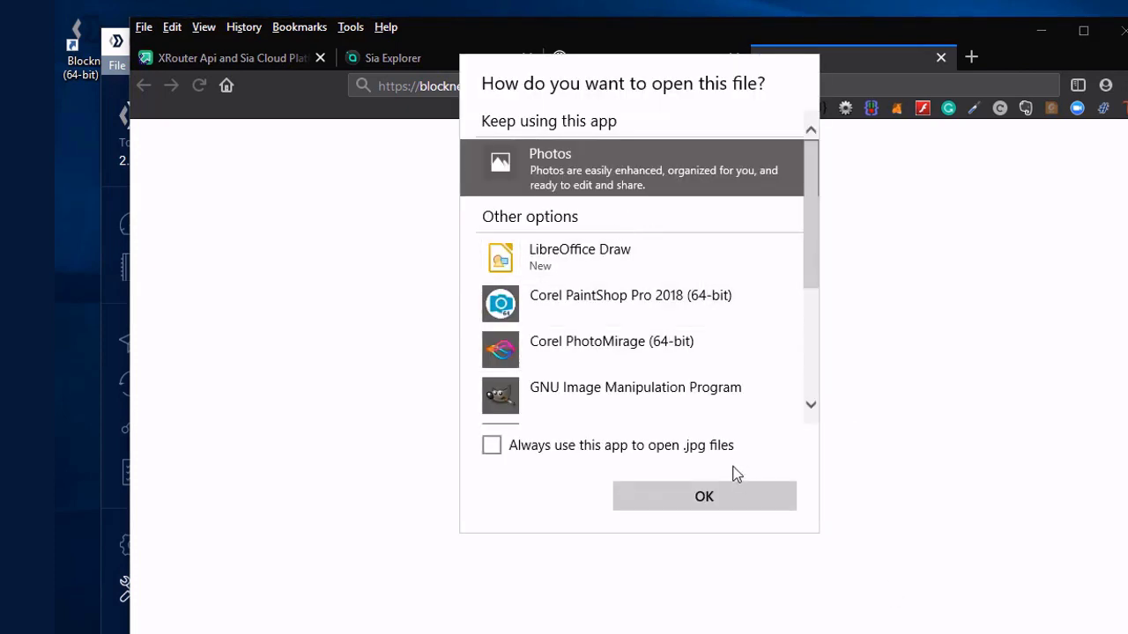
click(710, 496)
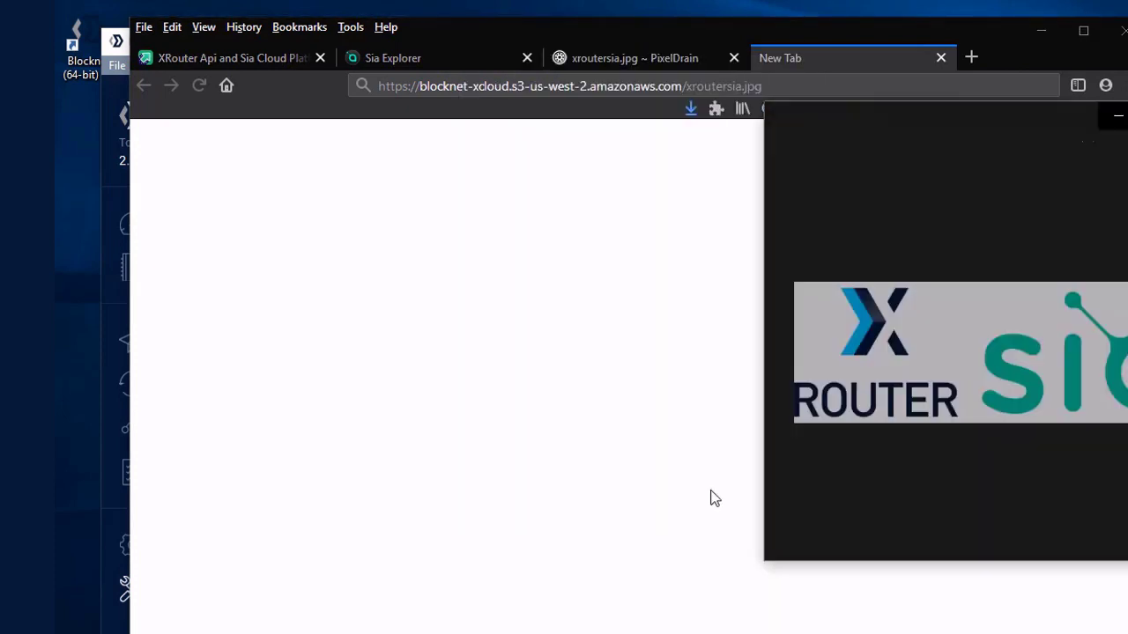
drag(1005, 116, 728, 151)
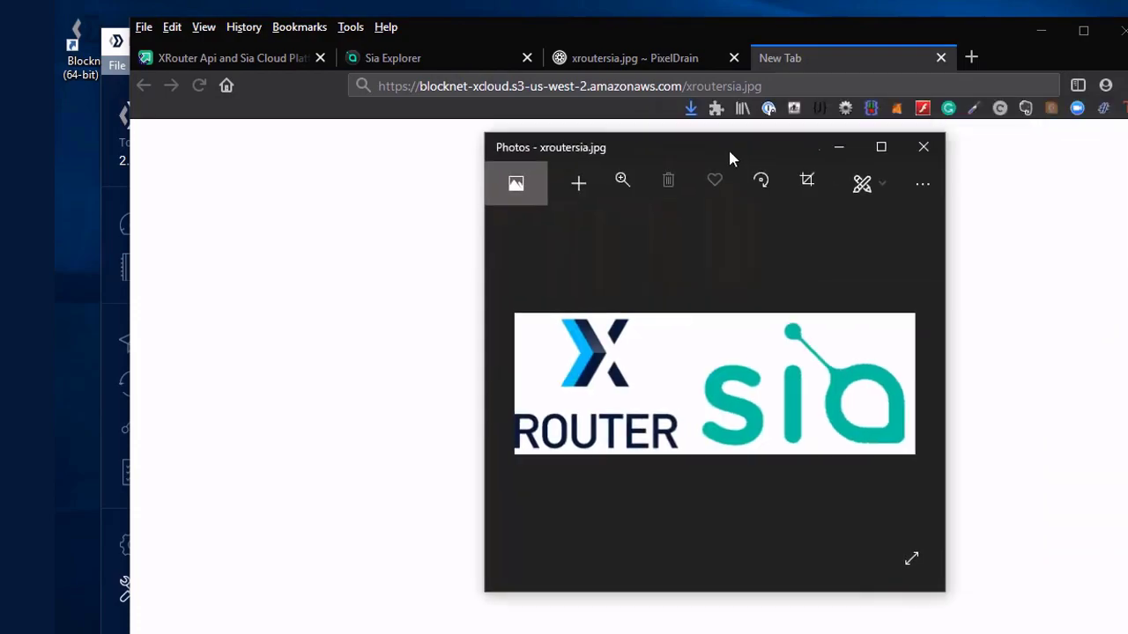